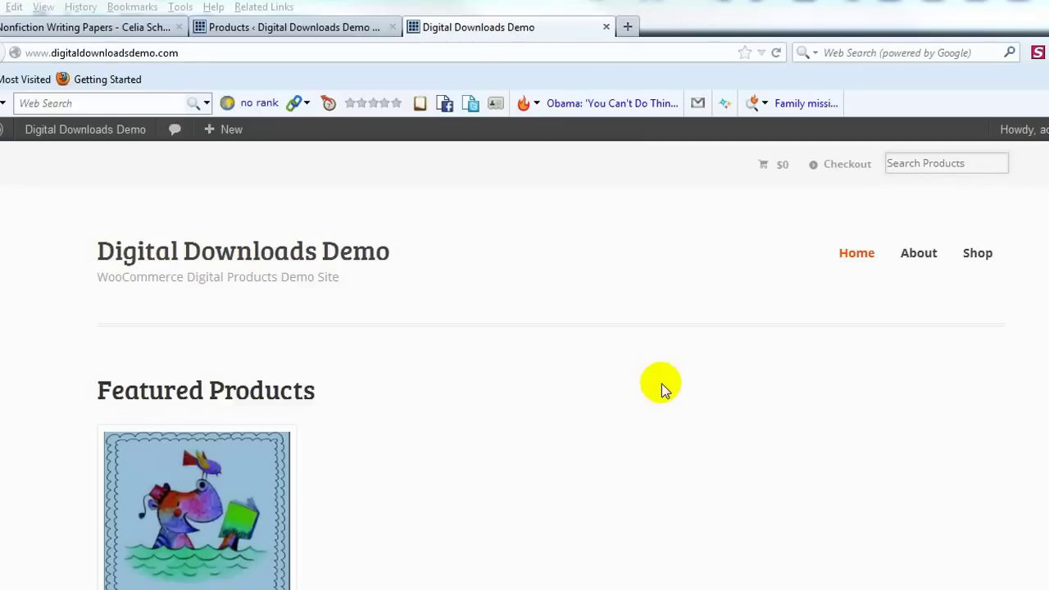
Step: Start a new product in the store admin and title it "Non-Fiction Writing Papers and Supplements"
{"action": "left_click", "coordinate": [324, 35]}
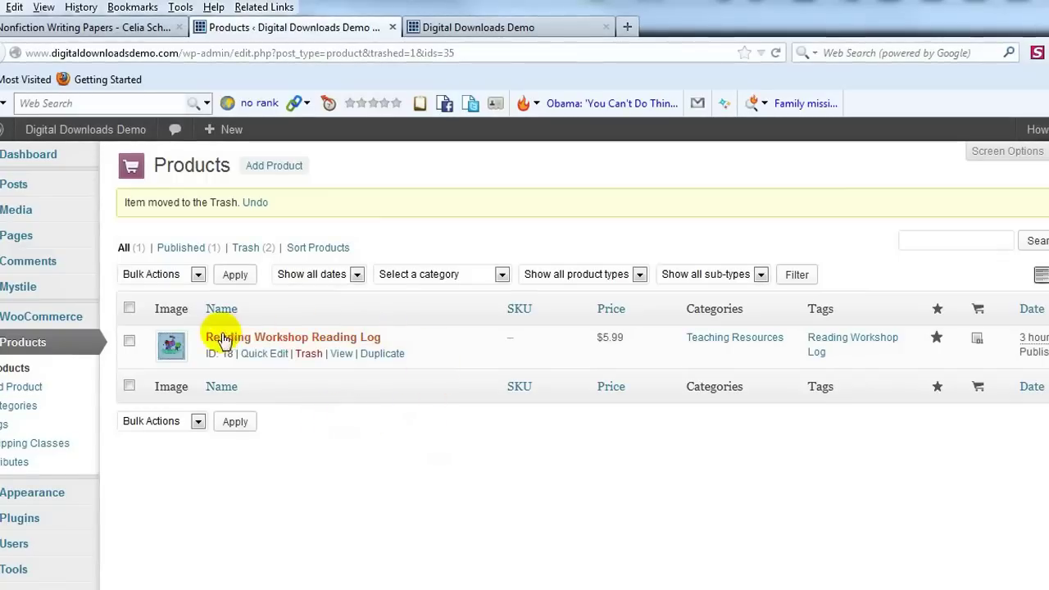
{"action": "left_click", "coordinate": [34, 388]}
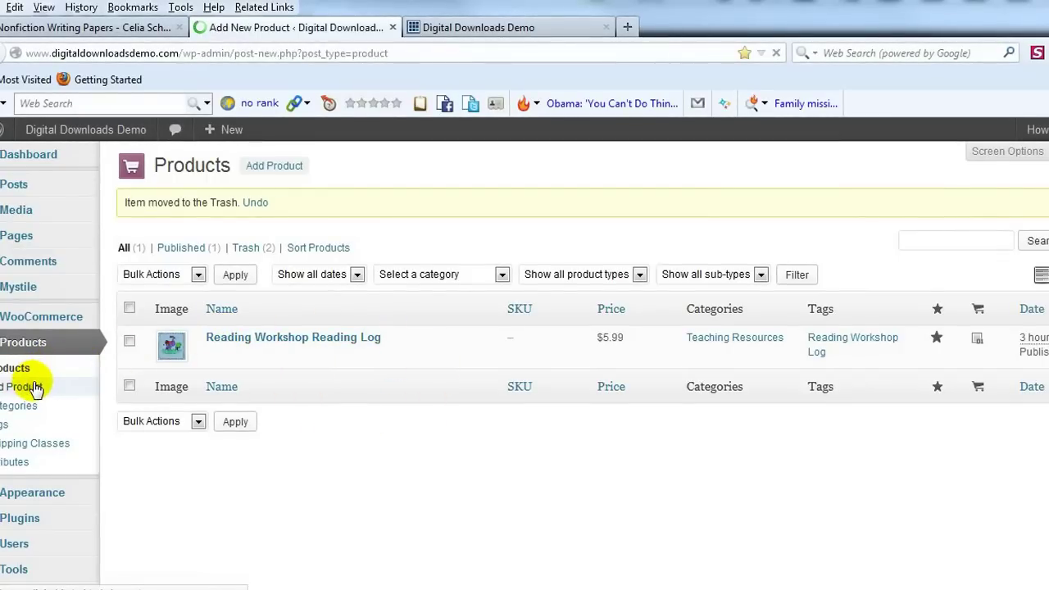
{"action": "type", "text": "Non-Fiction Writing Papers and Supplements"}
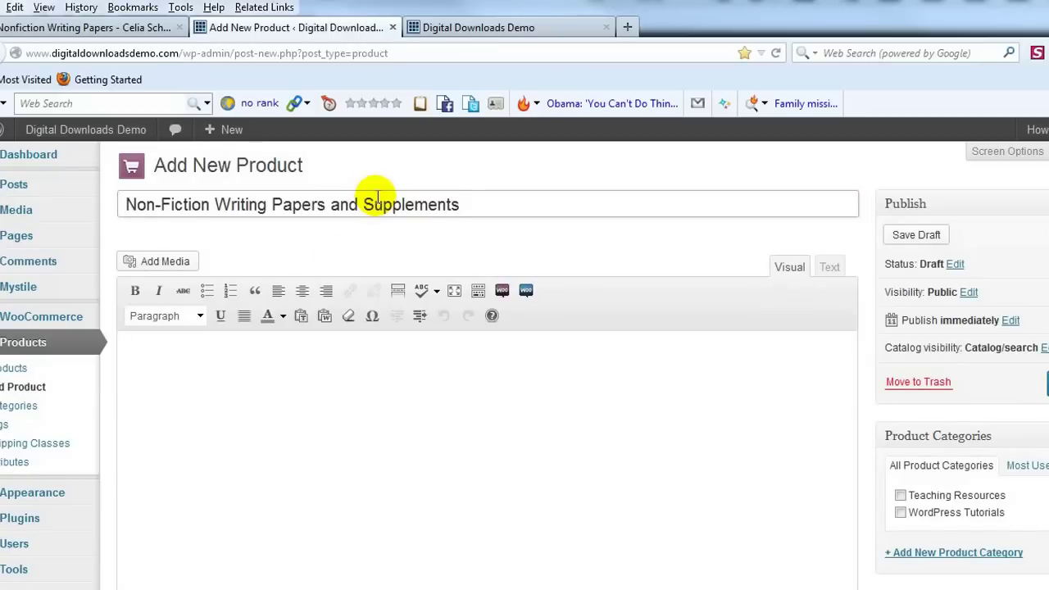
Step: Enter the product description introducing the packet and listing its seven included items, and assign the Teaching Resources category
{"action": "left_click", "coordinate": [357, 481]}
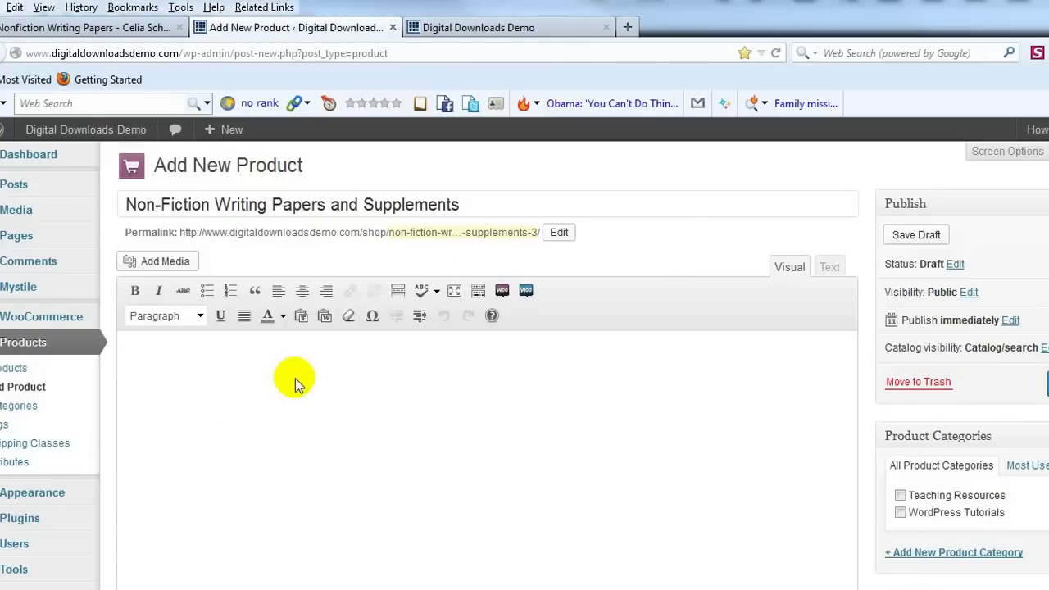
{"action": "type", "text": "When you download this \"Non-Fiction Writing Papers and Supplements\" packet you will receive different types of non-fiction writing papers. Here is a run down of what's included in this download:  All About Topic List Paper Cover Page Writing Papers Penguin Diagram Text Feature (Pre/Post) Assessment Main Idea Experts Text Feature Scavenger Hunt"}
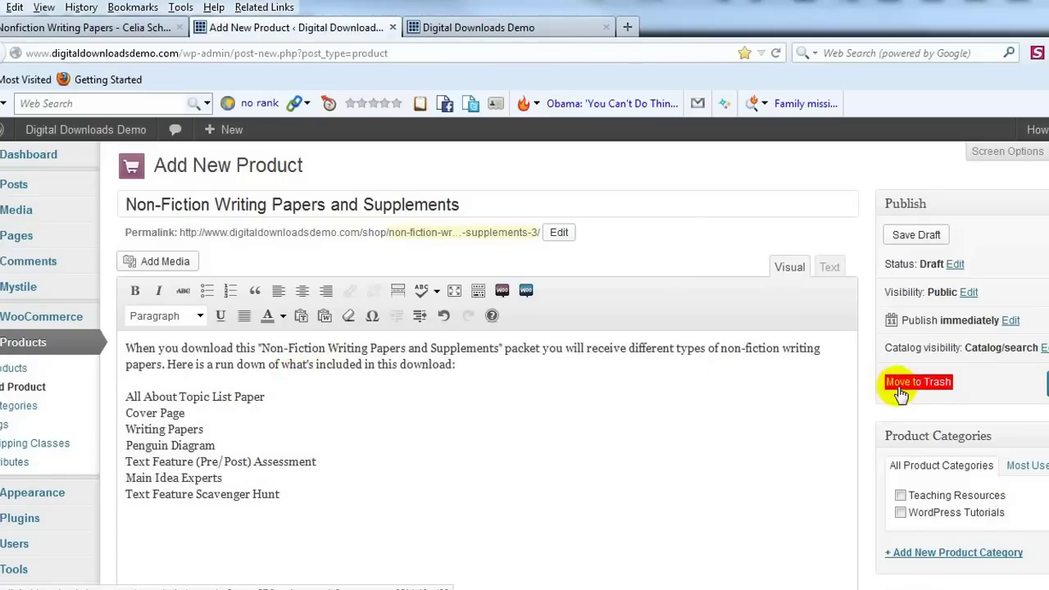
{"action": "left_click", "coordinate": [901, 496]}
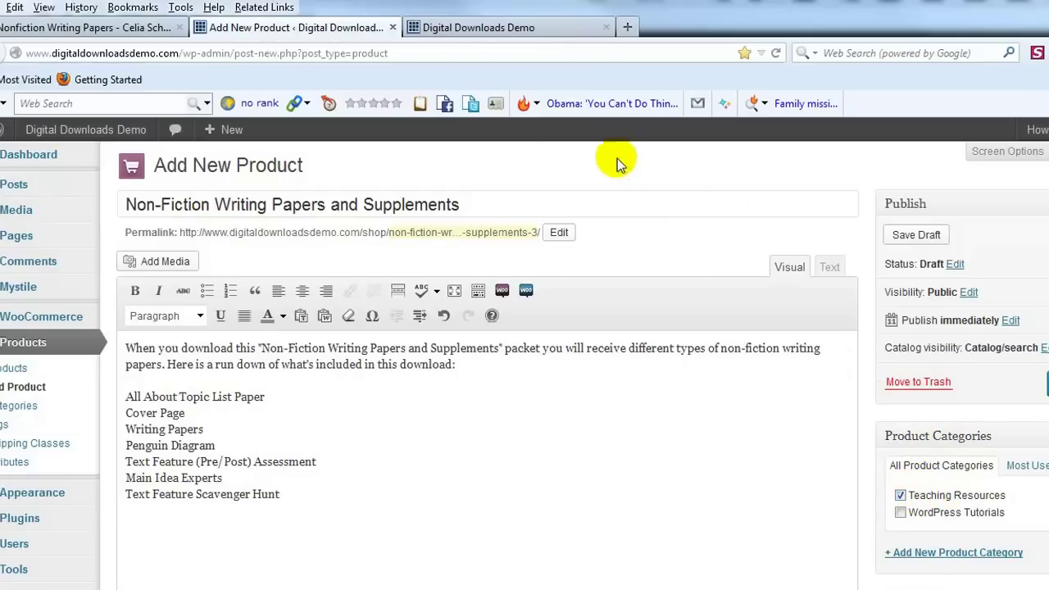
Step: Examine the Nonfiction Writing Papers listing on Teachers Pay Teachers, including its price, overview and sample images
{"action": "left_click", "coordinate": [147, 29]}
{"action": "scroll", "coordinate": [491, 346], "scroll_direction": "up", "scroll_amount": 5}
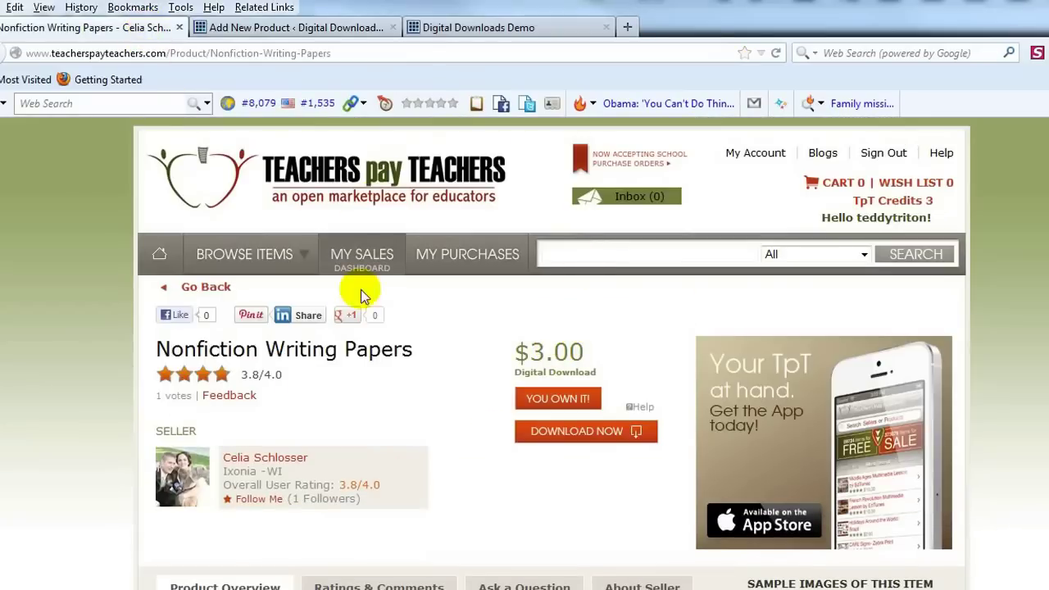
{"action": "scroll", "coordinate": [503, 483], "scroll_direction": "down", "scroll_amount": 2}
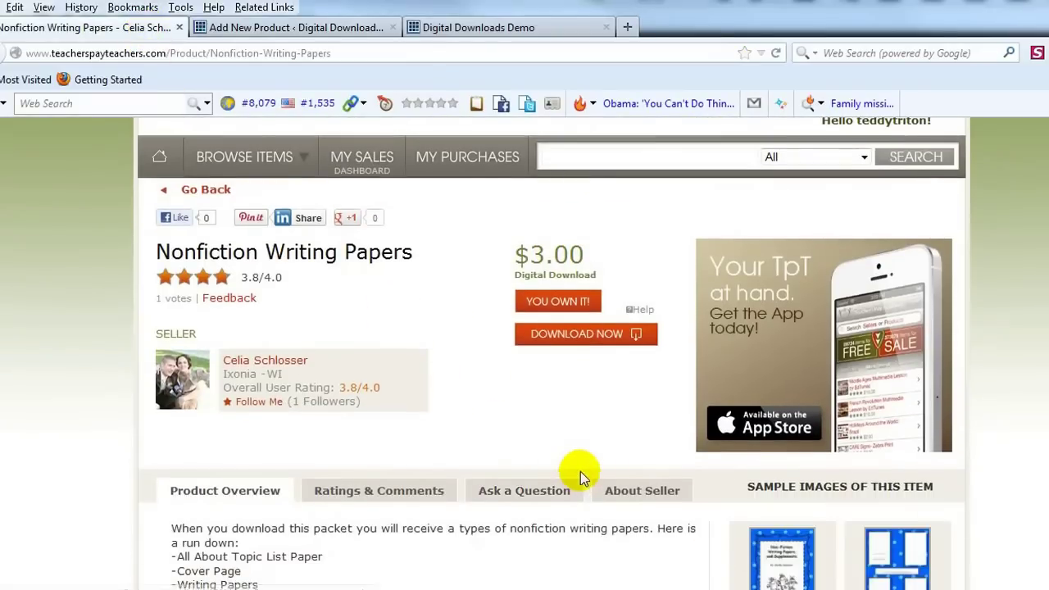
{"action": "scroll", "coordinate": [580, 467], "scroll_direction": "down", "scroll_amount": 4}
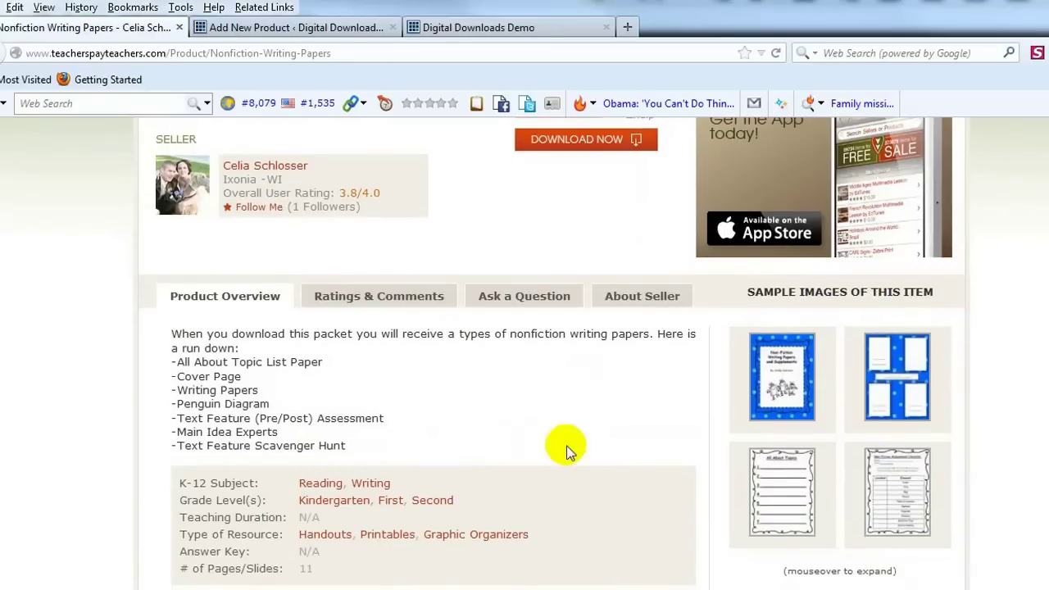
{"action": "scroll", "coordinate": [574, 434], "scroll_direction": "up", "scroll_amount": 6}
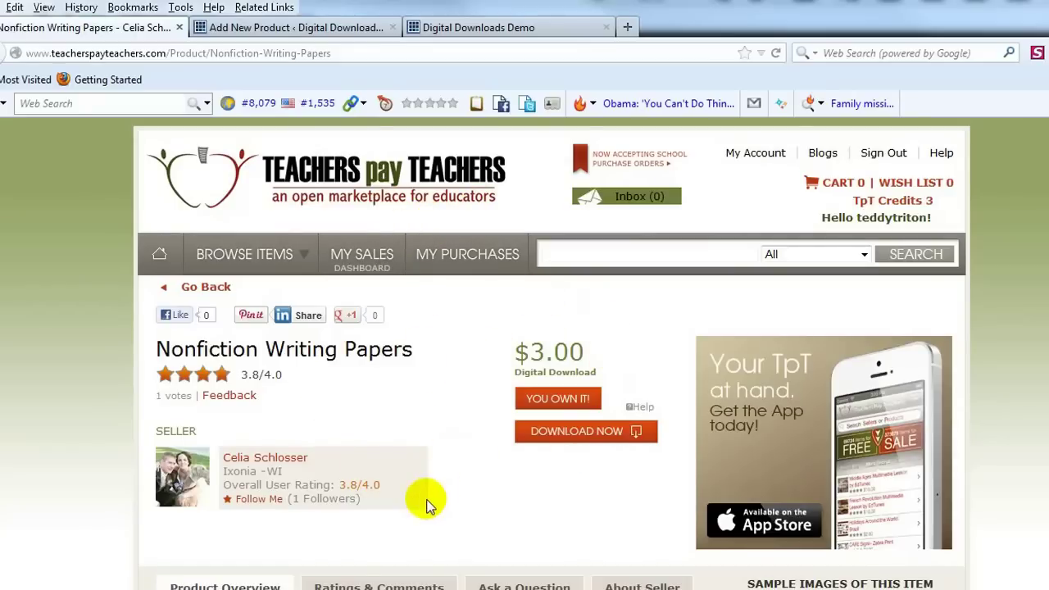
Step: Back in the new product form, fill the short description with the opening sentence, "When you download this… different types of non-fiction writing papers."
{"action": "left_click", "coordinate": [332, 30]}
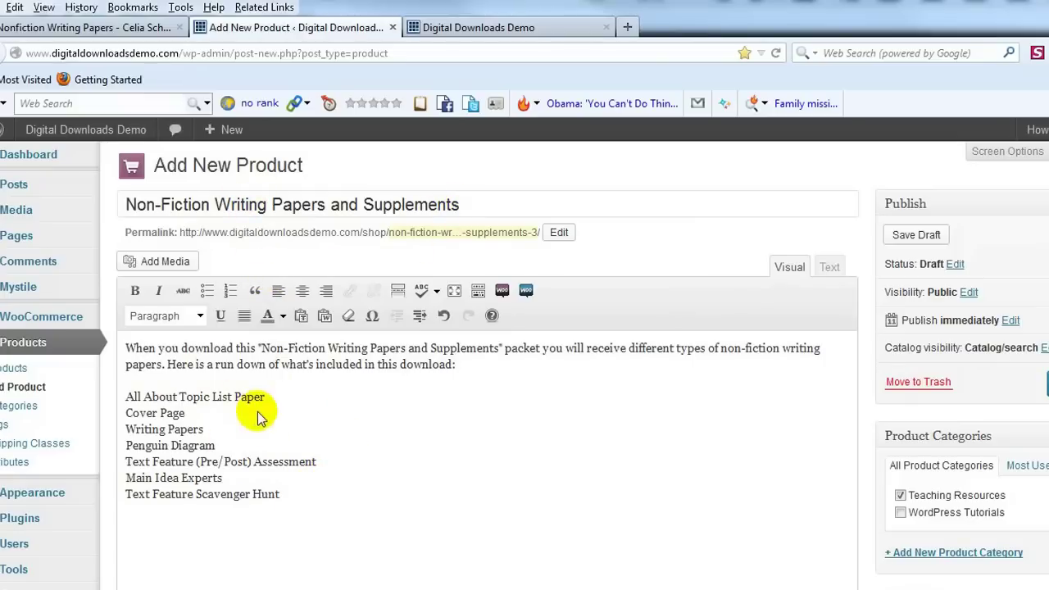
{"action": "scroll", "coordinate": [515, 434], "scroll_direction": "down", "scroll_amount": 2}
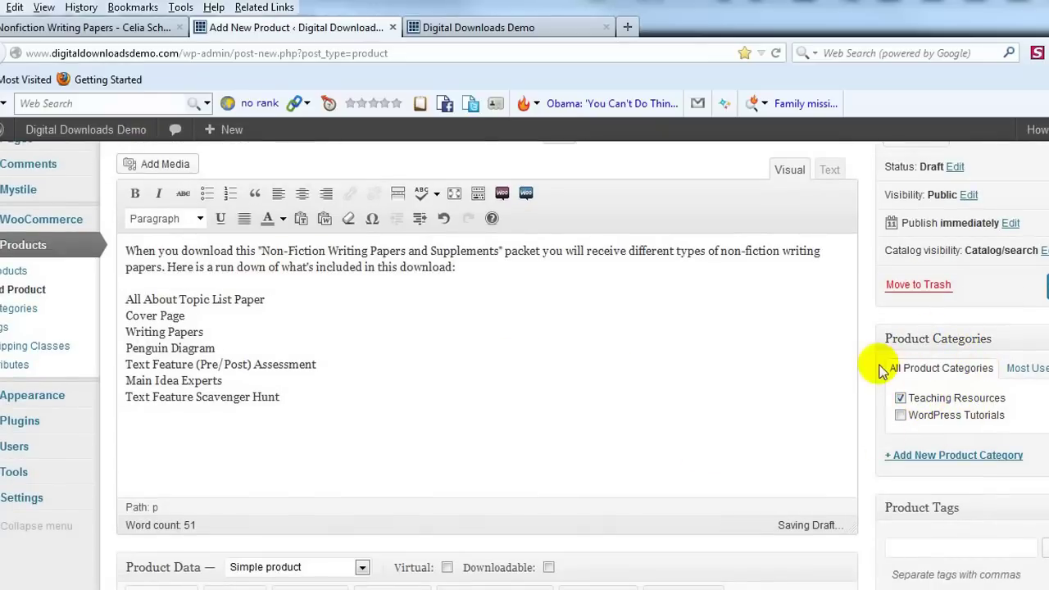
{"action": "scroll", "coordinate": [859, 363], "scroll_direction": "down", "scroll_amount": 6}
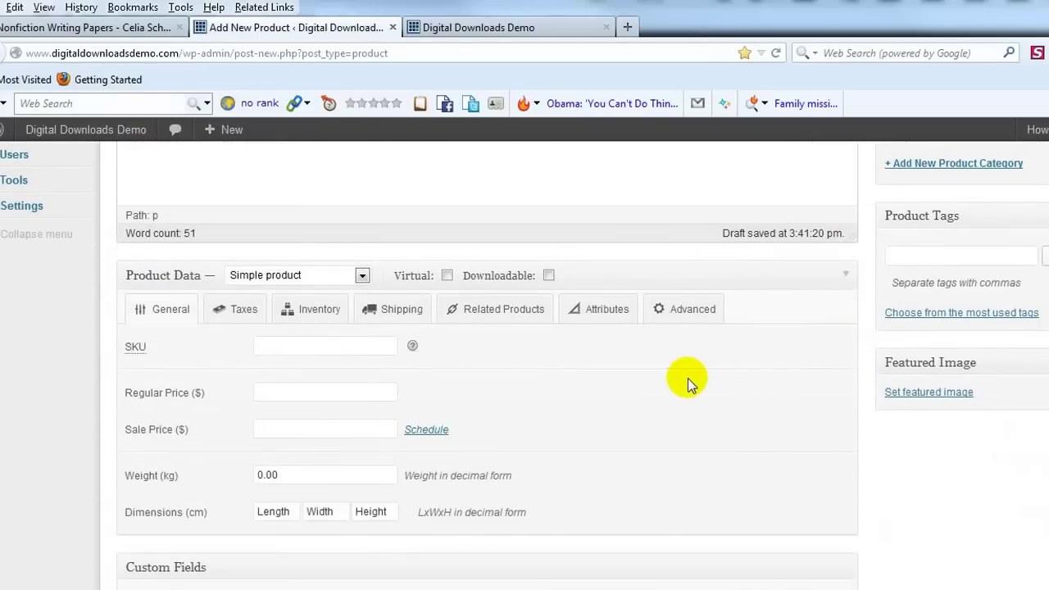
{"action": "scroll", "coordinate": [688, 377], "scroll_direction": "down", "scroll_amount": 13}
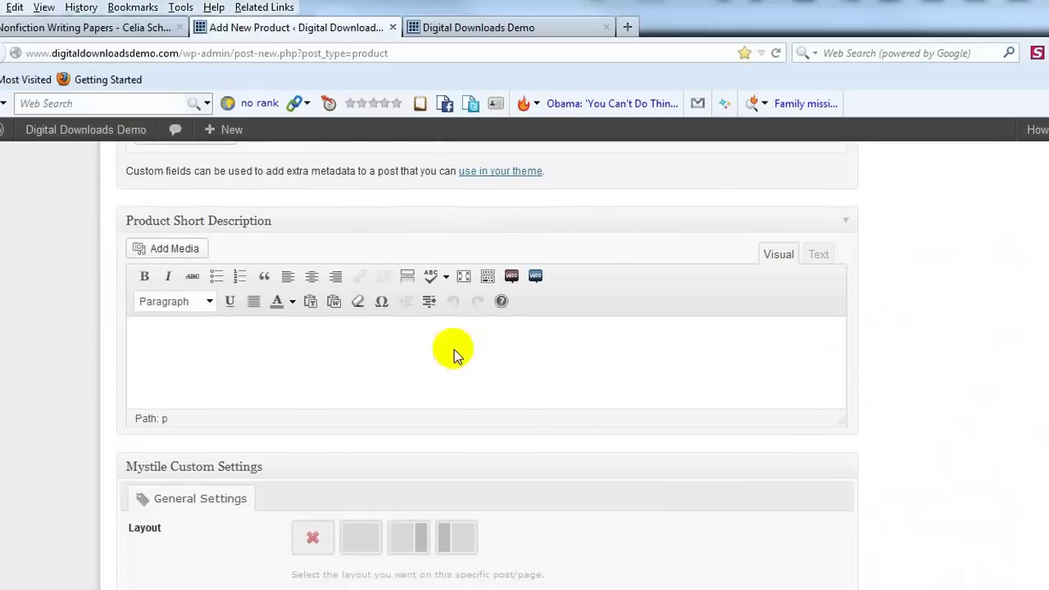
{"action": "left_click", "coordinate": [284, 352]}
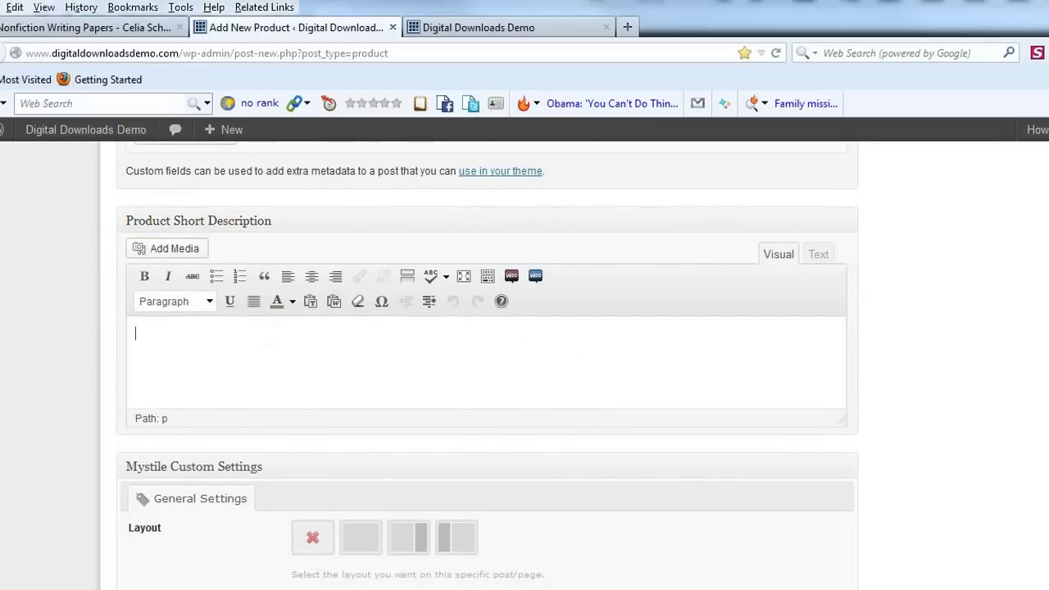
{"action": "type", "text": "When you download this \"Non-Fiction Writing Papers and Supplements\" packet you will receive different types of non-fiction writing papers."}
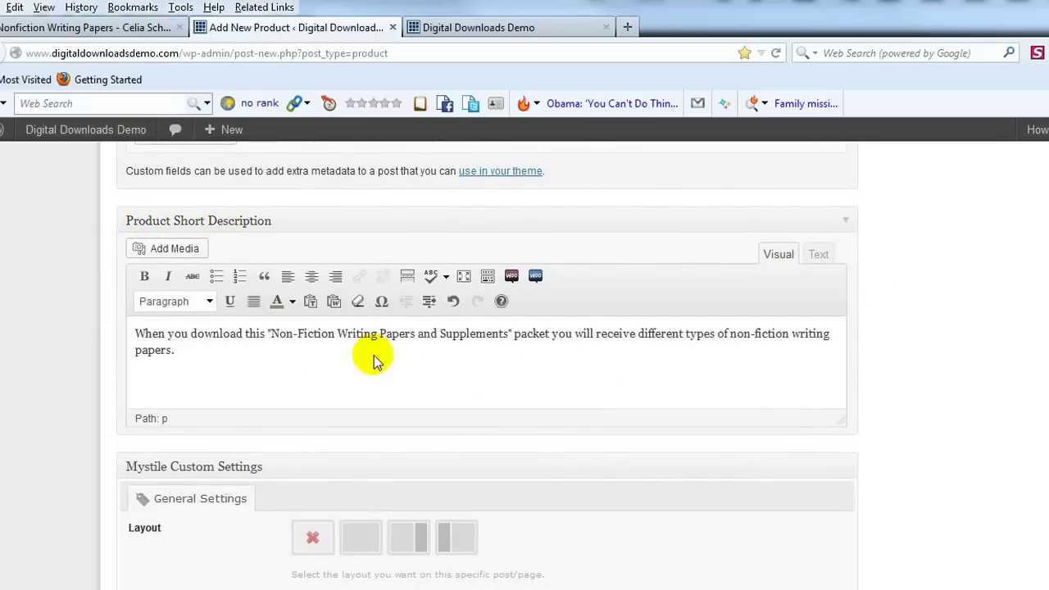
Step: Mark the simple product as both virtual and downloadable in its product data
{"action": "scroll", "coordinate": [332, 343], "scroll_direction": "up", "scroll_amount": 4}
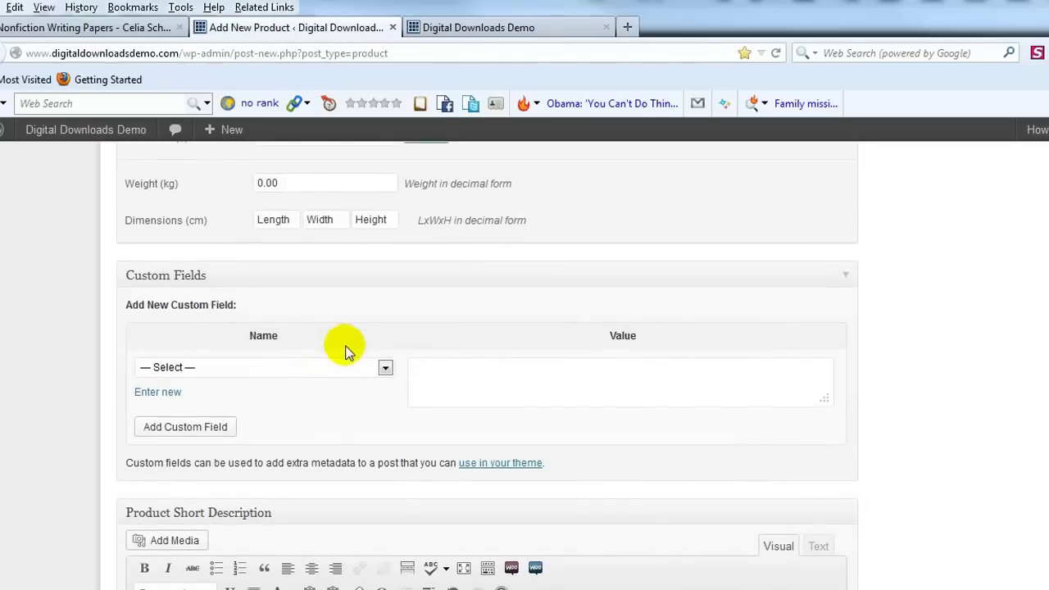
{"action": "scroll", "coordinate": [639, 400], "scroll_direction": "up", "scroll_amount": 5}
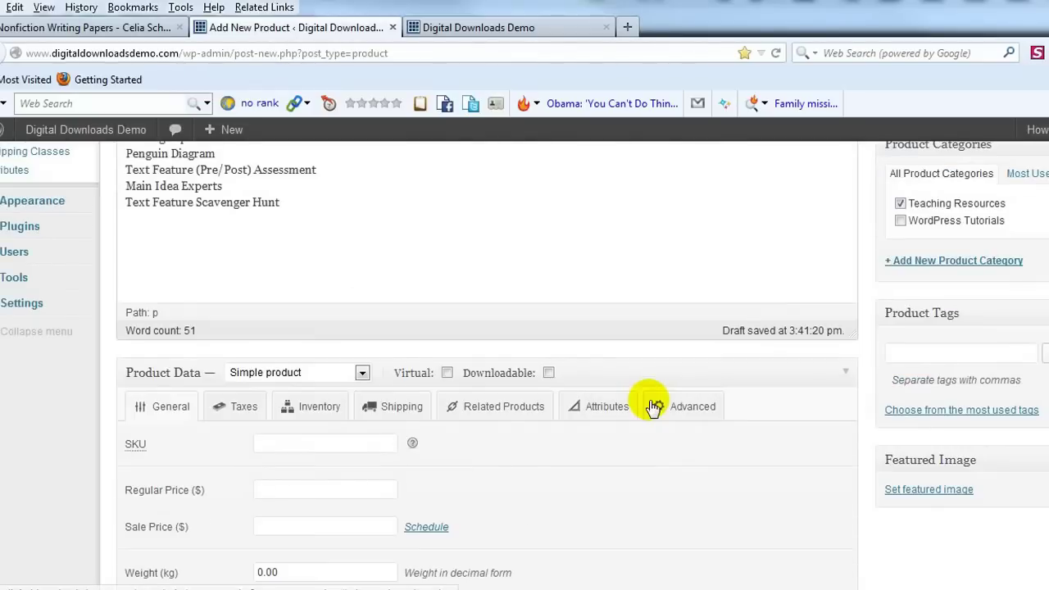
{"action": "scroll", "coordinate": [541, 419], "scroll_direction": "down", "scroll_amount": 1}
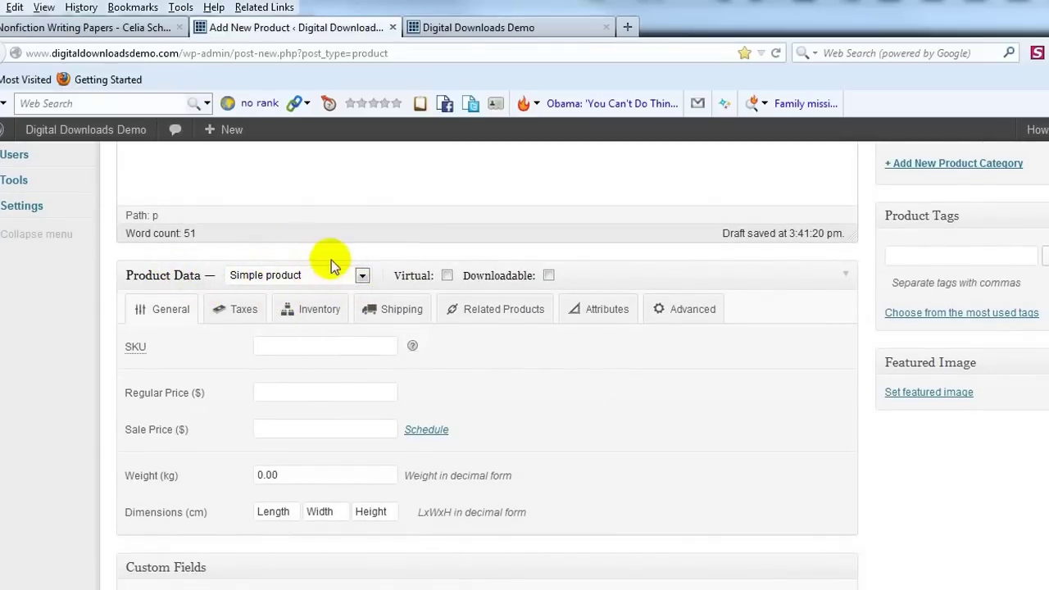
{"action": "left_click", "coordinate": [448, 276]}
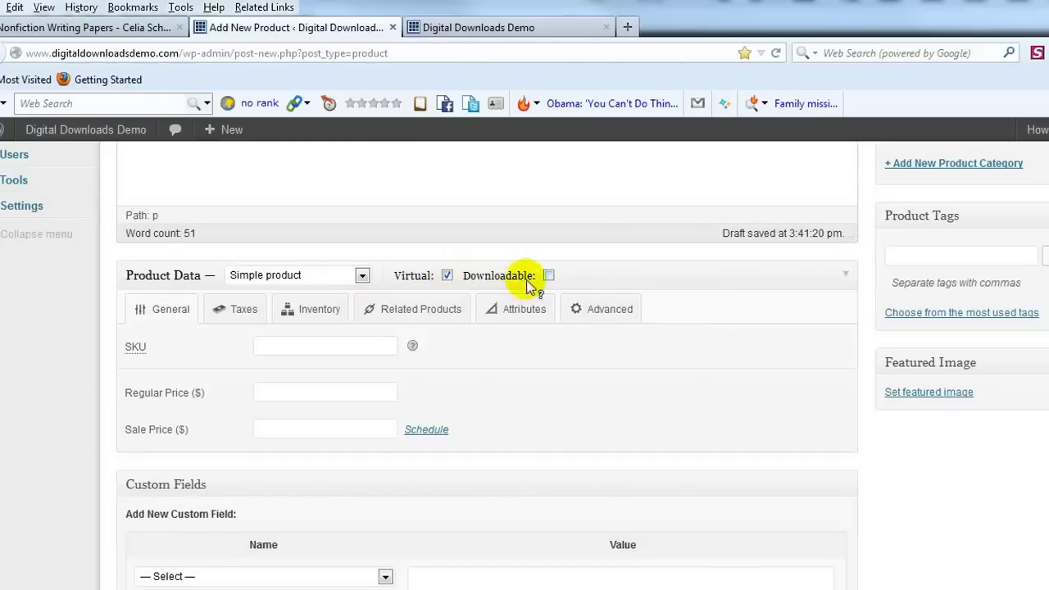
{"action": "left_click", "coordinate": [549, 276]}
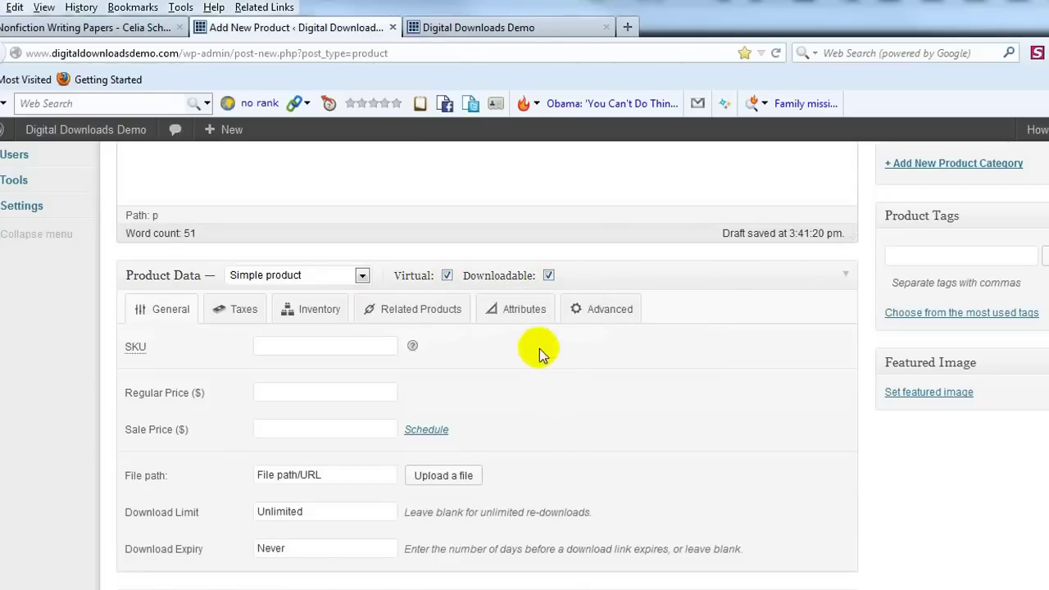
Step: Set the product's regular price to 5.99 dollars
{"action": "left_click", "coordinate": [341, 382]}
{"action": "type", "text": "5.99"}
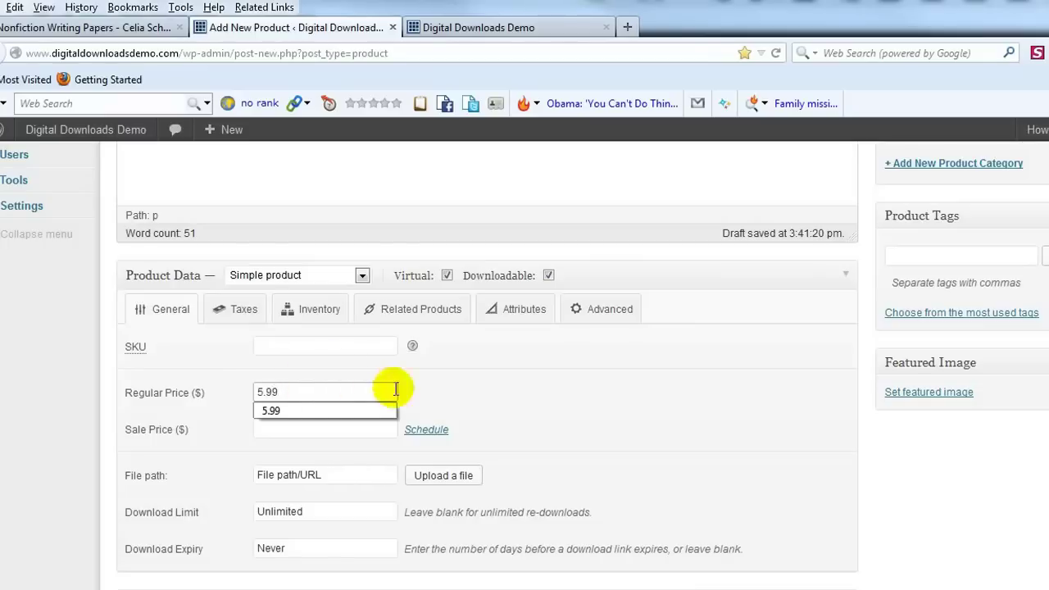
{"action": "left_click", "coordinate": [512, 402]}
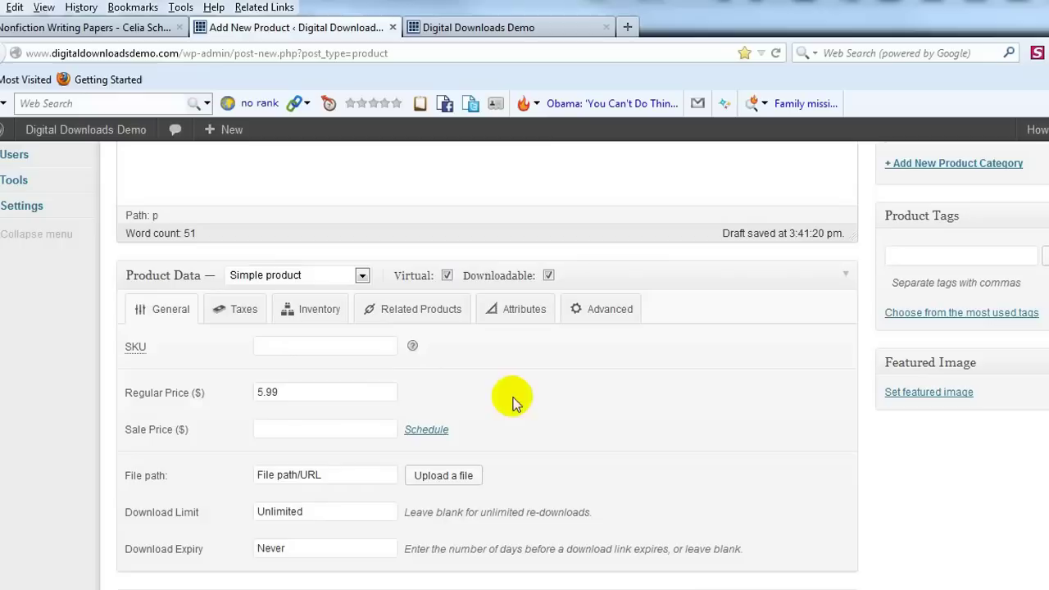
Step: Upload the NonfictionWritingPapers PDF from the DigitalDownloadsDemo.com documents folder as the product's download file
{"action": "left_click", "coordinate": [440, 477]}
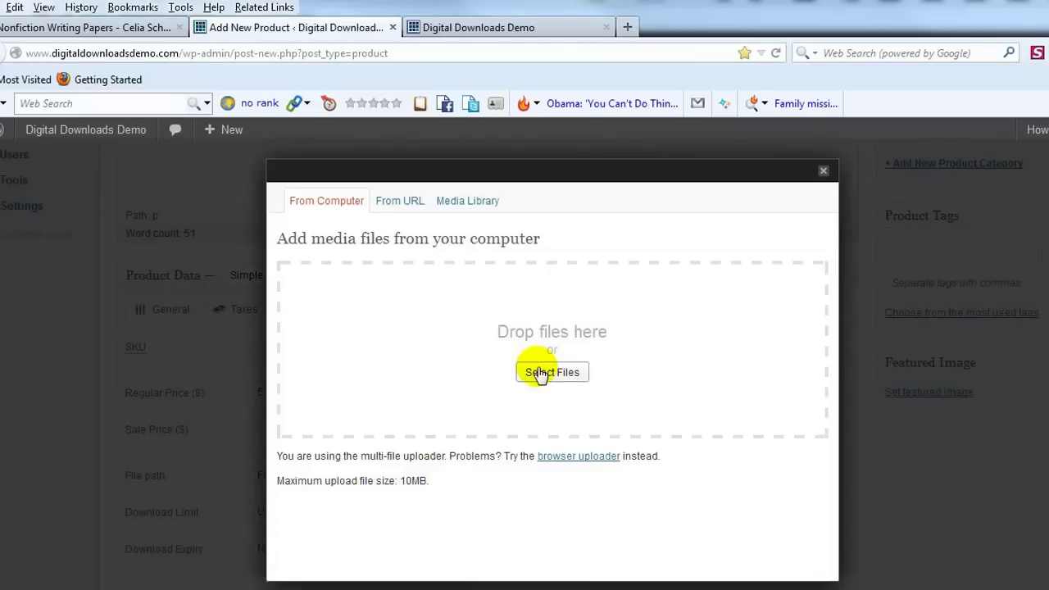
{"action": "left_click", "coordinate": [538, 374]}
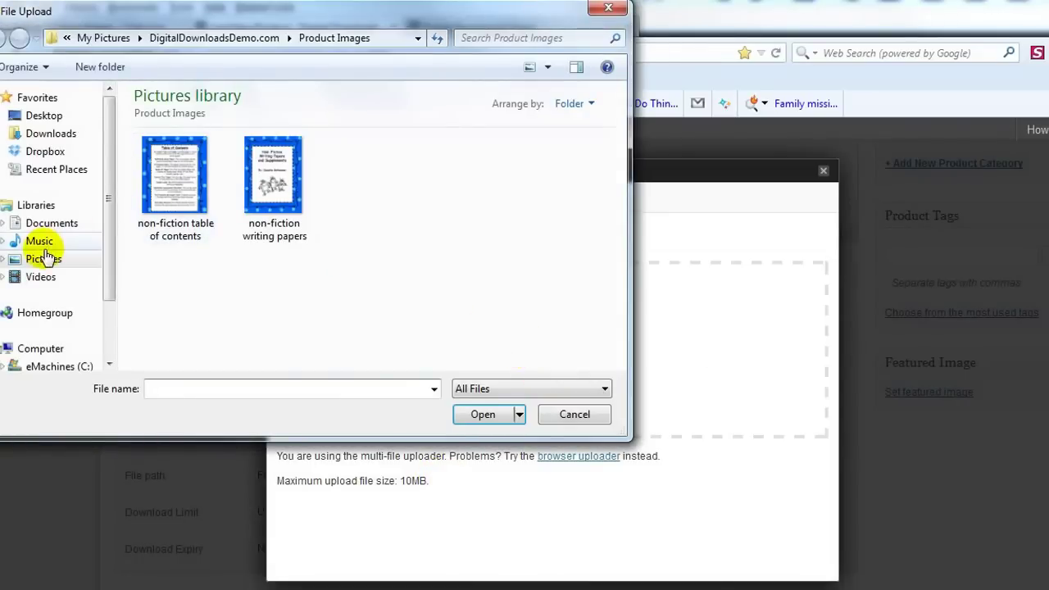
{"action": "left_click", "coordinate": [43, 224]}
{"action": "double_click", "coordinate": [252, 313]}
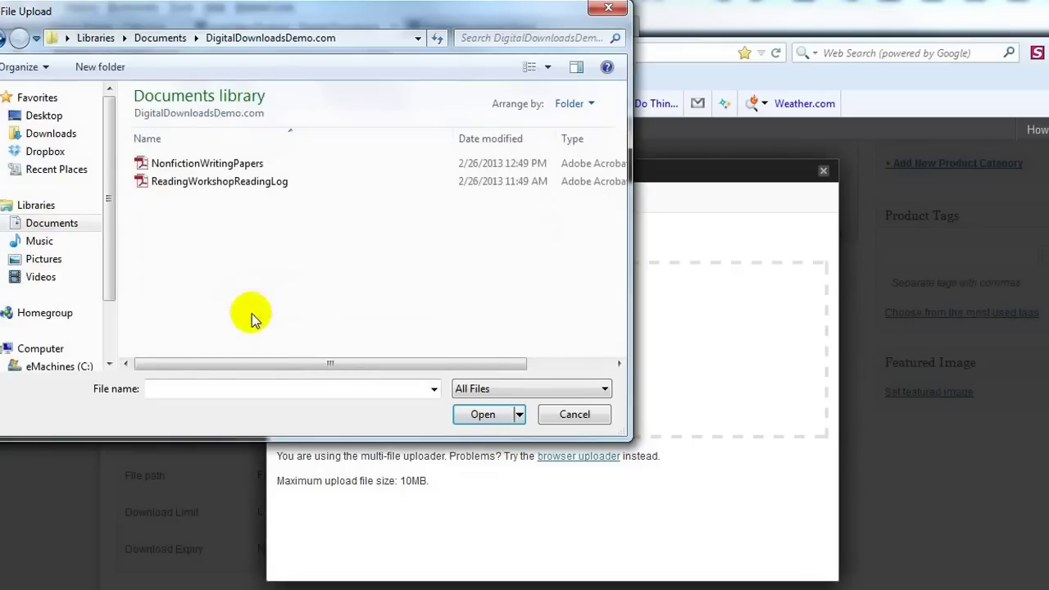
{"action": "left_click", "coordinate": [220, 168]}
{"action": "left_click", "coordinate": [494, 418]}
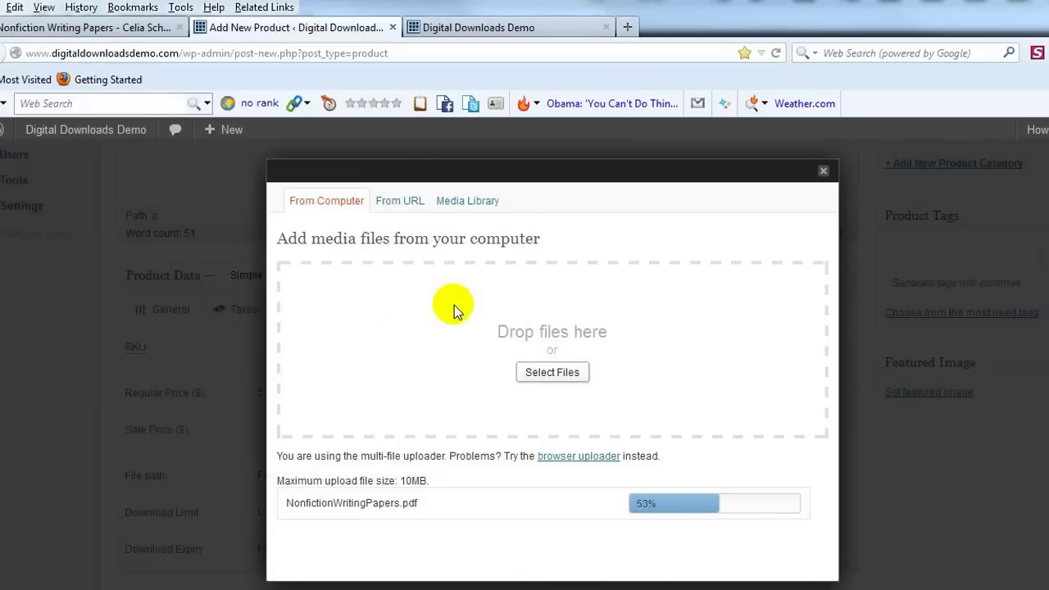
Step: Copy the uploaded PDF's link URL, save all changes to the media file and close the uploader
{"action": "scroll", "coordinate": [672, 400], "scroll_direction": "down", "scroll_amount": 5}
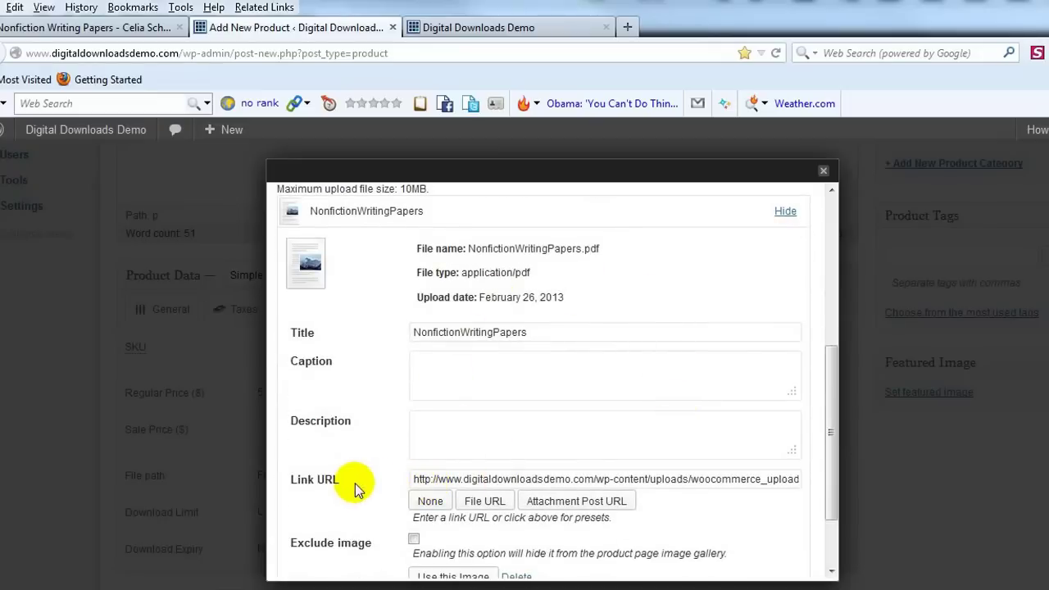
{"action": "left_click", "coordinate": [451, 479]}
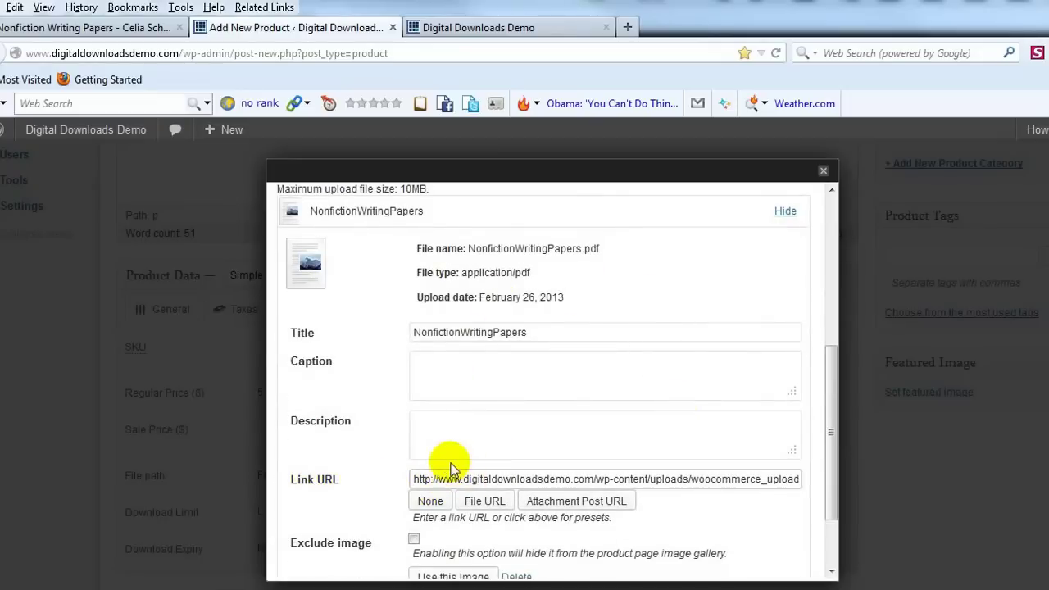
{"action": "key", "text": "ctrl+a"}
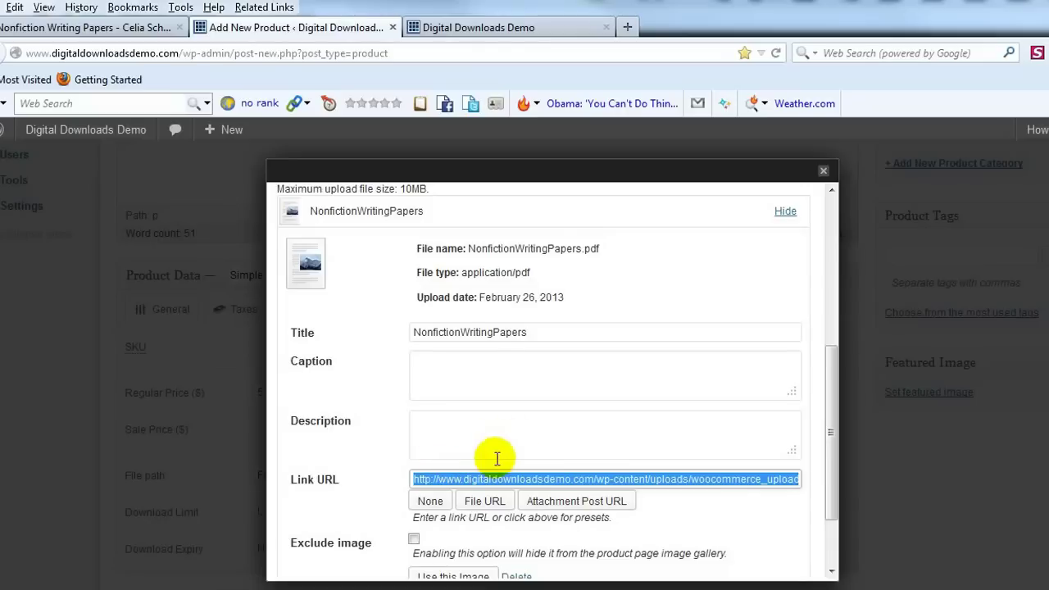
{"action": "scroll", "coordinate": [508, 459], "scroll_direction": "down", "scroll_amount": 2}
{"action": "left_click", "coordinate": [350, 550]}
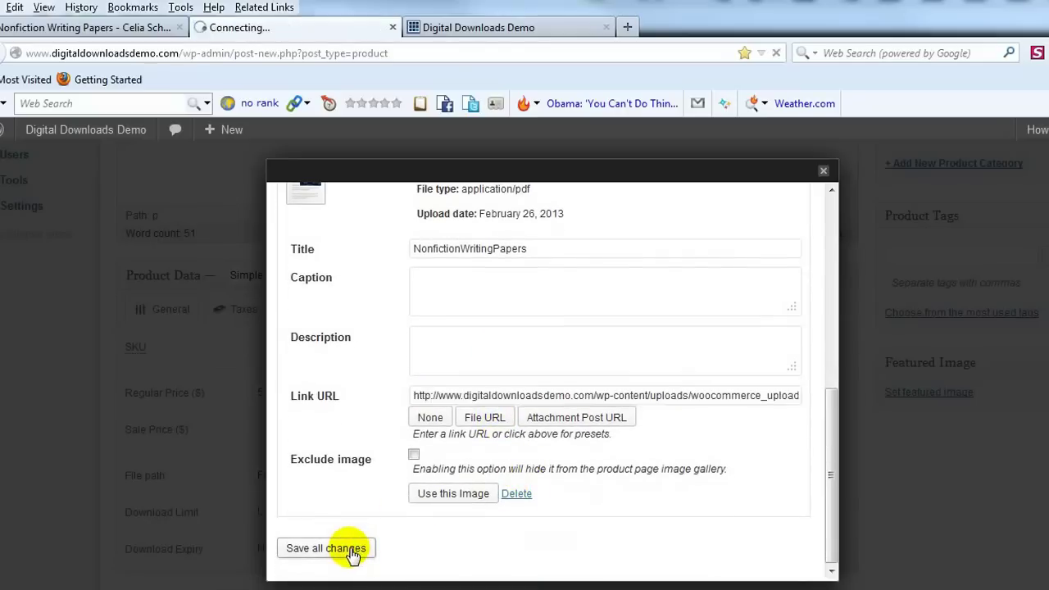
{"action": "left_click", "coordinate": [822, 170]}
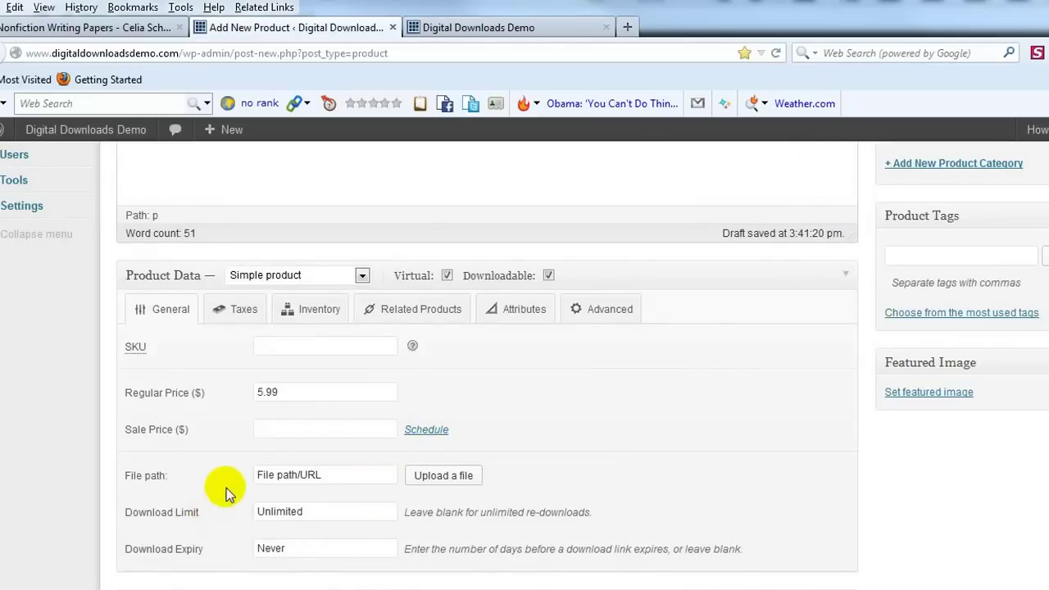
Step: Paste the copied URL of NonfictionWritingPapers.pdf as the product's download file path
{"action": "left_click", "coordinate": [311, 475]}
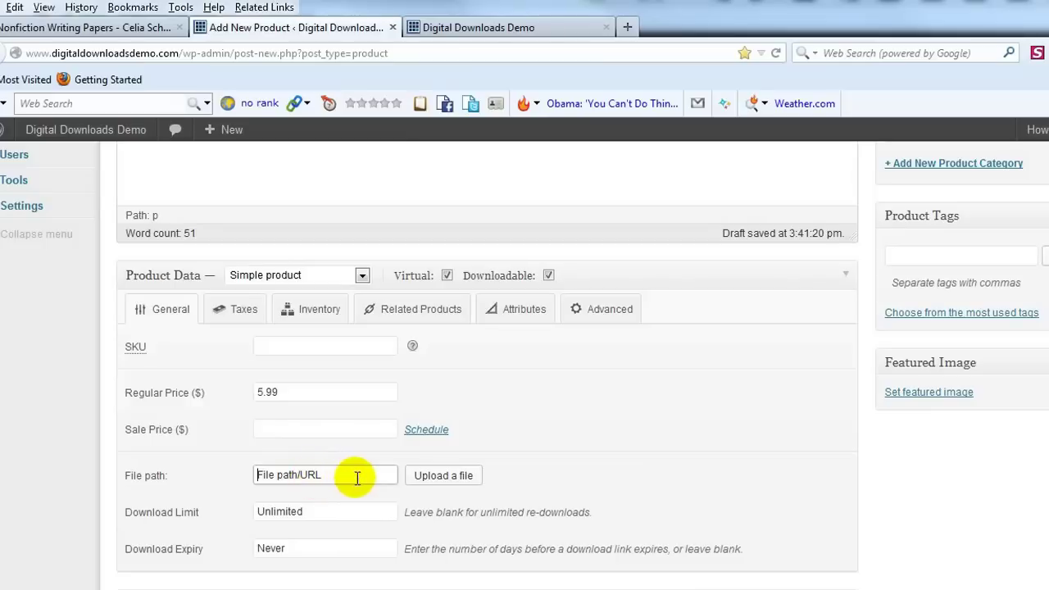
{"action": "key", "text": "ctrl+v"}
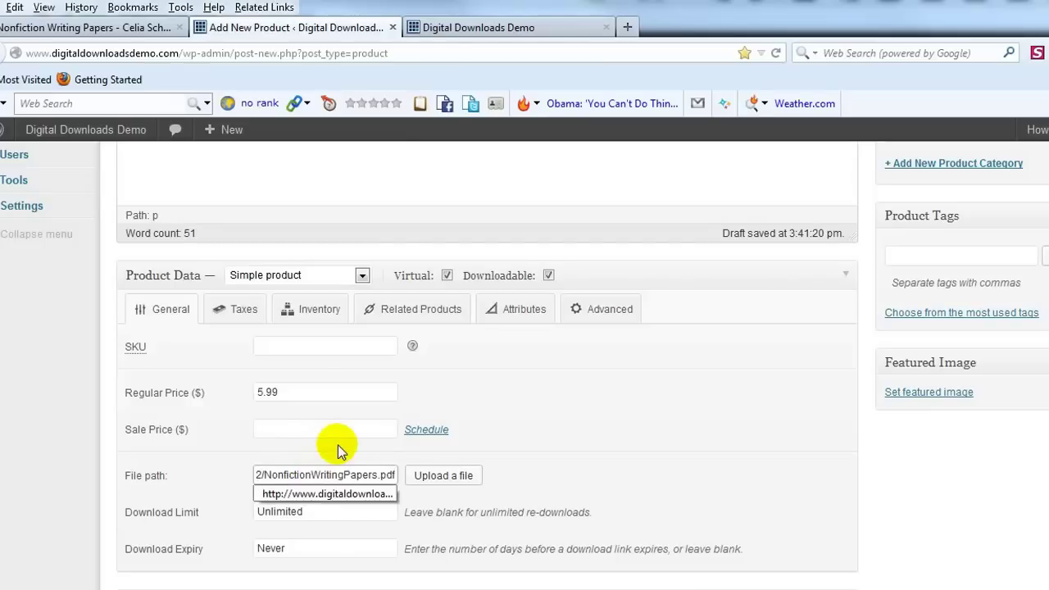
{"action": "left_click", "coordinate": [545, 476]}
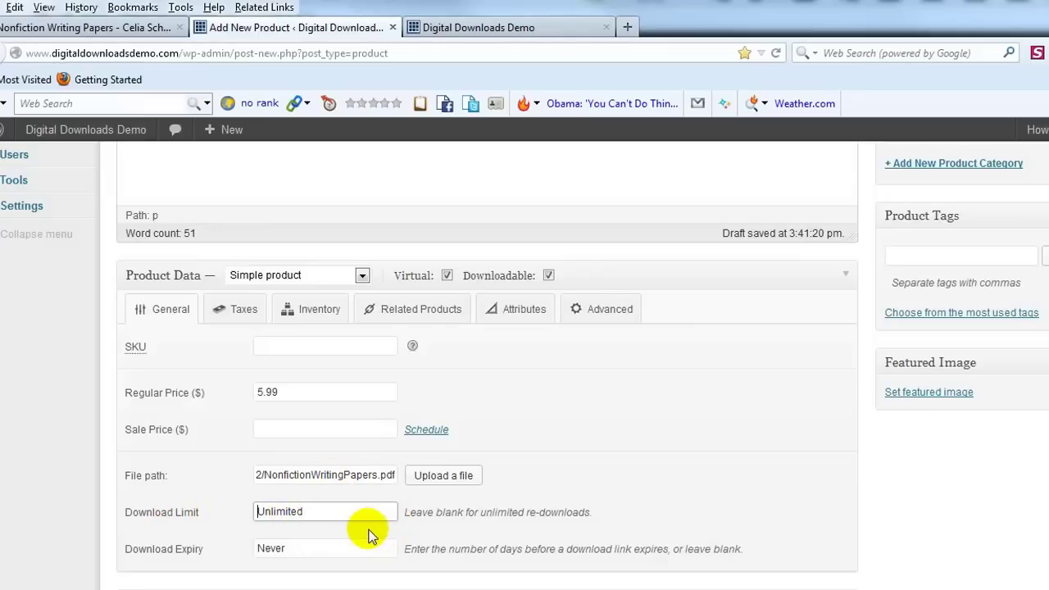
{"action": "left_click", "coordinate": [334, 554]}
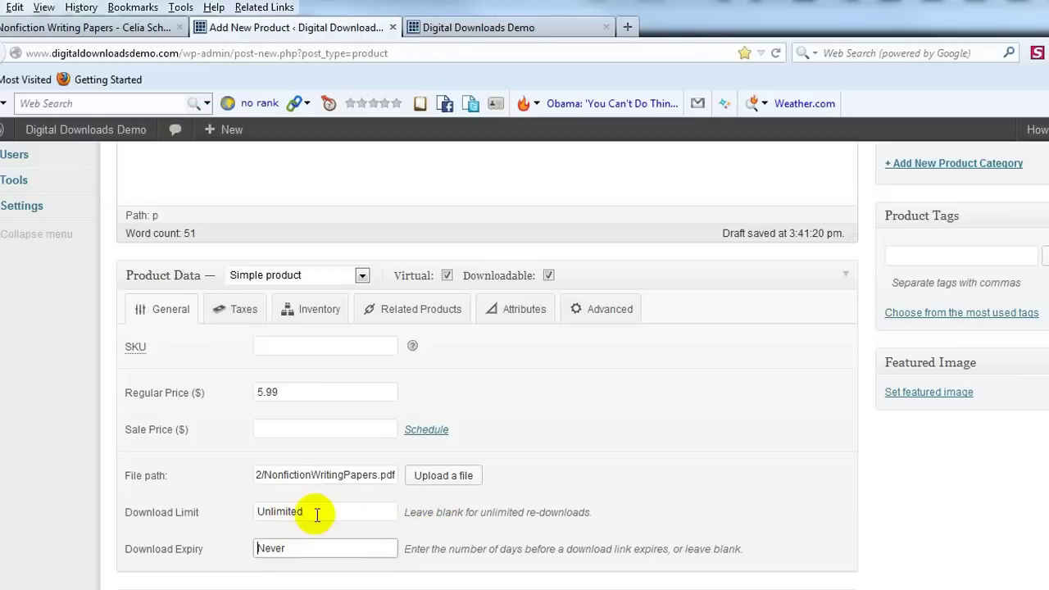
{"action": "left_click", "coordinate": [304, 548]}
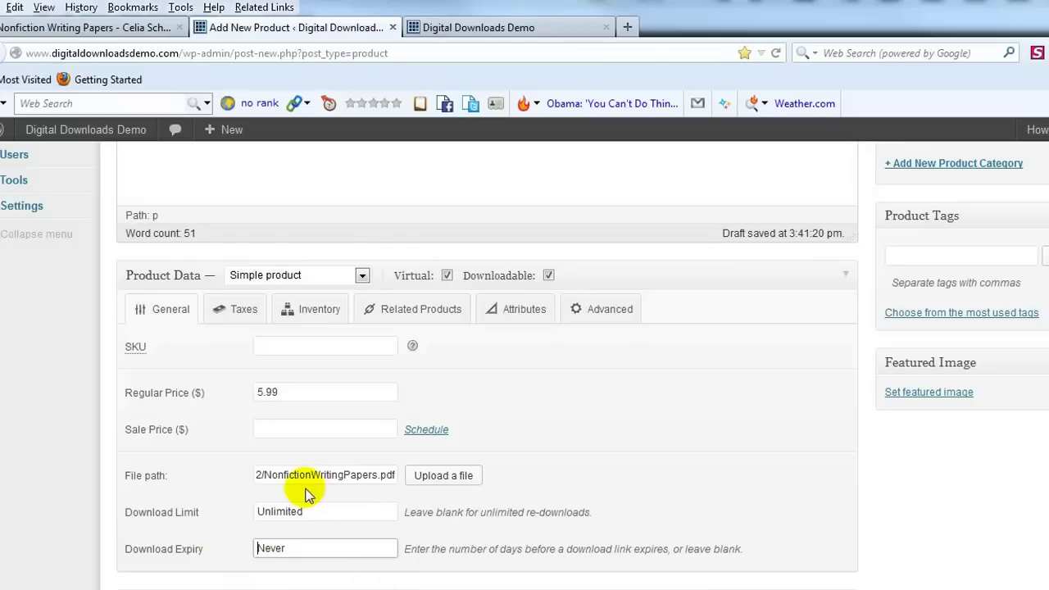
{"action": "left_click", "coordinate": [519, 390]}
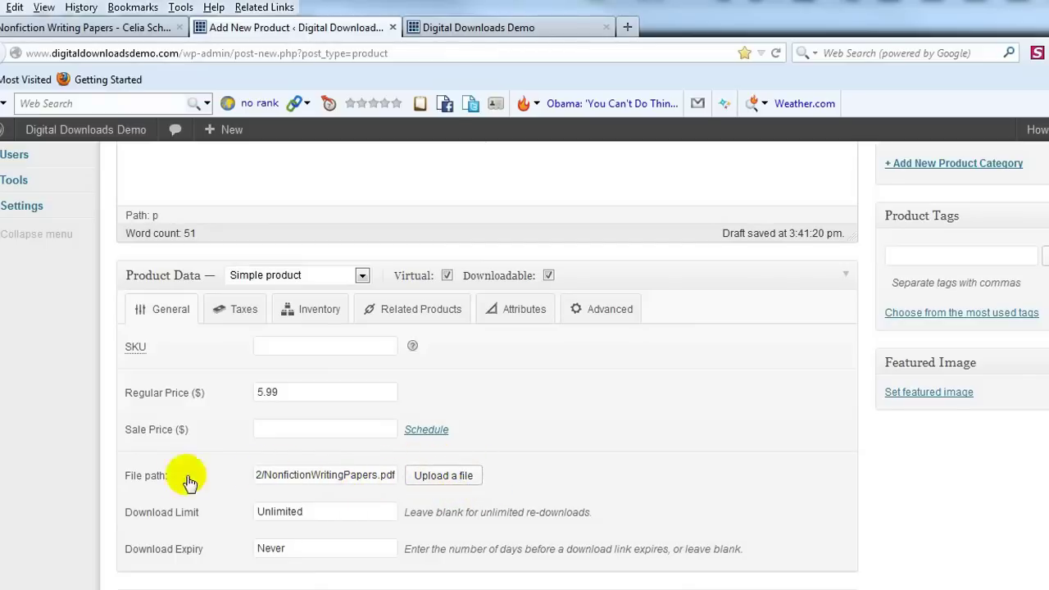
Step: Upload the "non-fiction writing papers" picture from the Product Images folder and set it as the product's featured image
{"action": "left_click", "coordinate": [947, 393]}
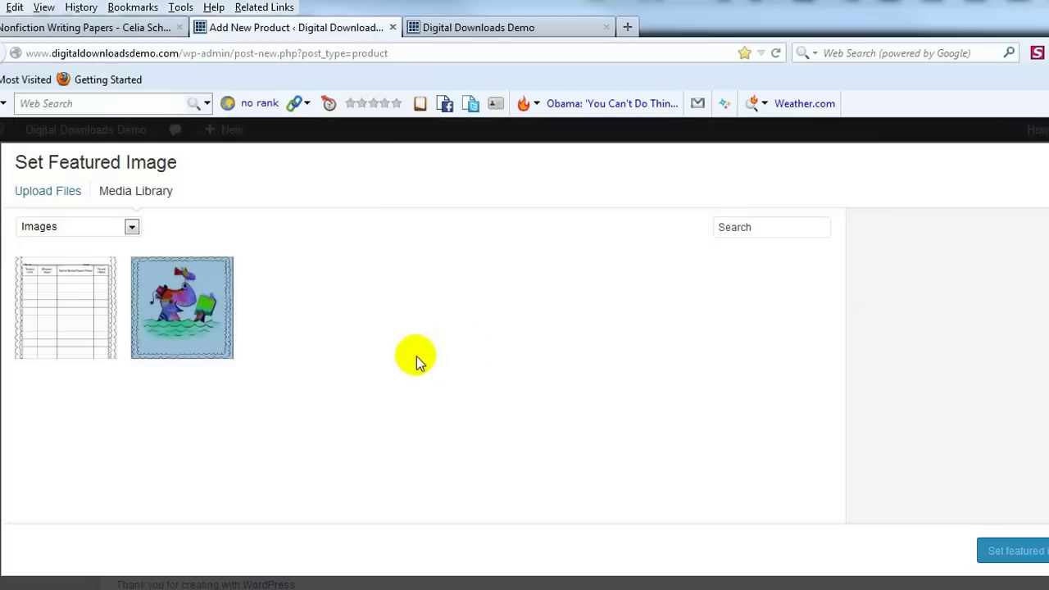
{"action": "left_click", "coordinate": [67, 195]}
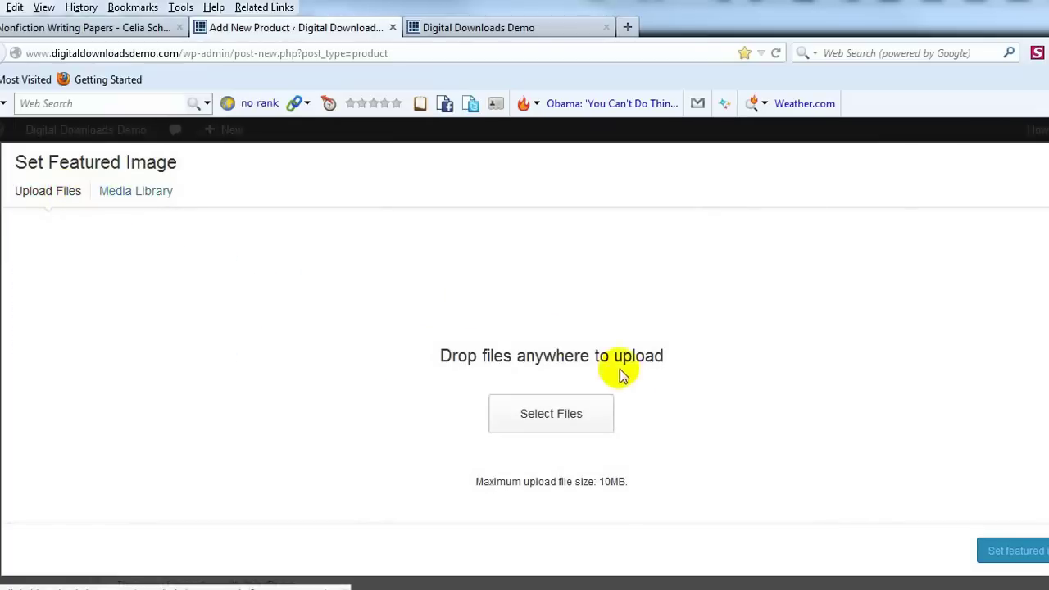
{"action": "left_click", "coordinate": [600, 425]}
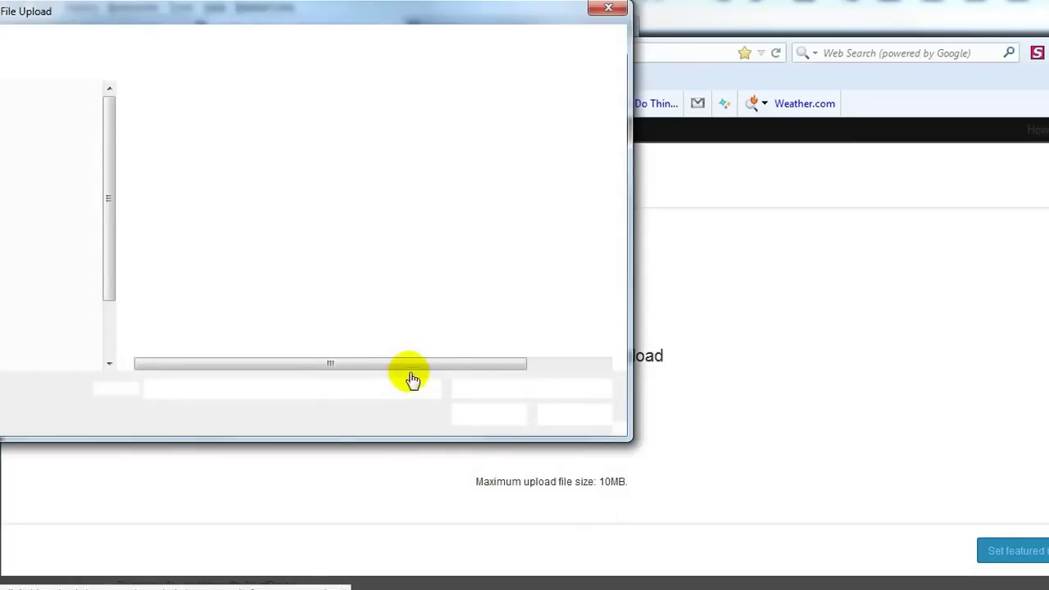
{"action": "double_click", "coordinate": [208, 200]}
{"action": "left_click", "coordinate": [275, 176]}
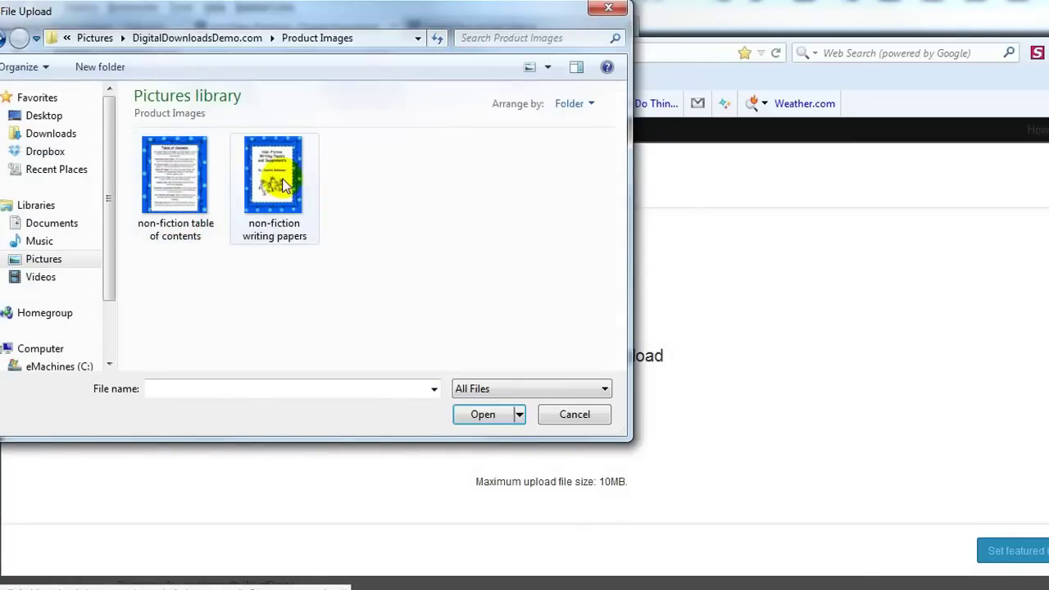
{"action": "left_click", "coordinate": [481, 414]}
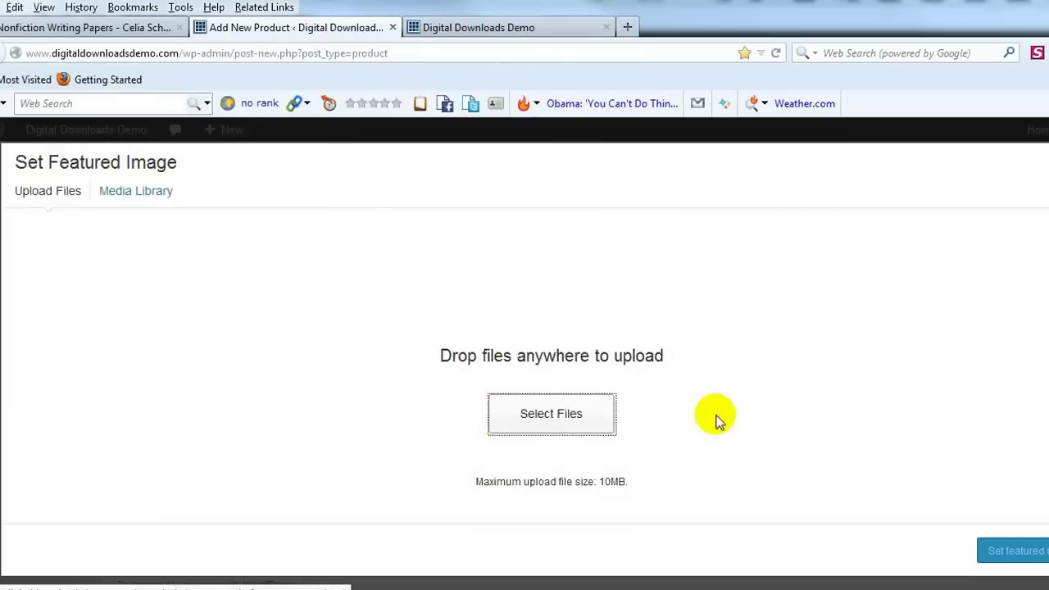
{"action": "left_click", "coordinate": [991, 555]}
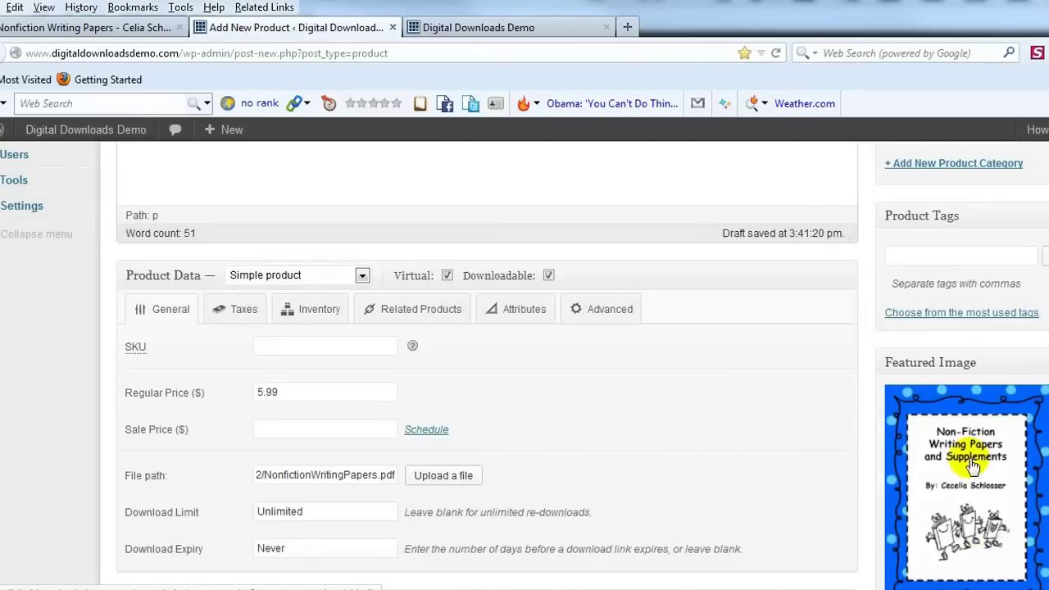
Step: Review the product's featured image, category, download settings and short description before publishing
{"action": "scroll", "coordinate": [902, 445], "scroll_direction": "down", "scroll_amount": 5}
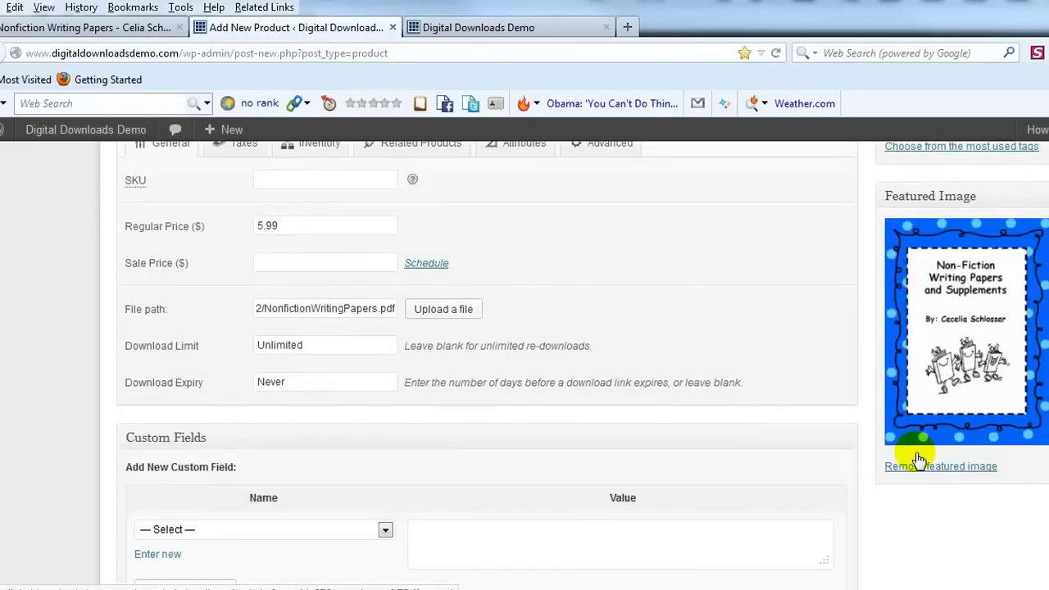
{"action": "scroll", "coordinate": [916, 457], "scroll_direction": "up", "scroll_amount": 10}
{"action": "scroll", "coordinate": [916, 457], "scroll_direction": "up", "scroll_amount": 4}
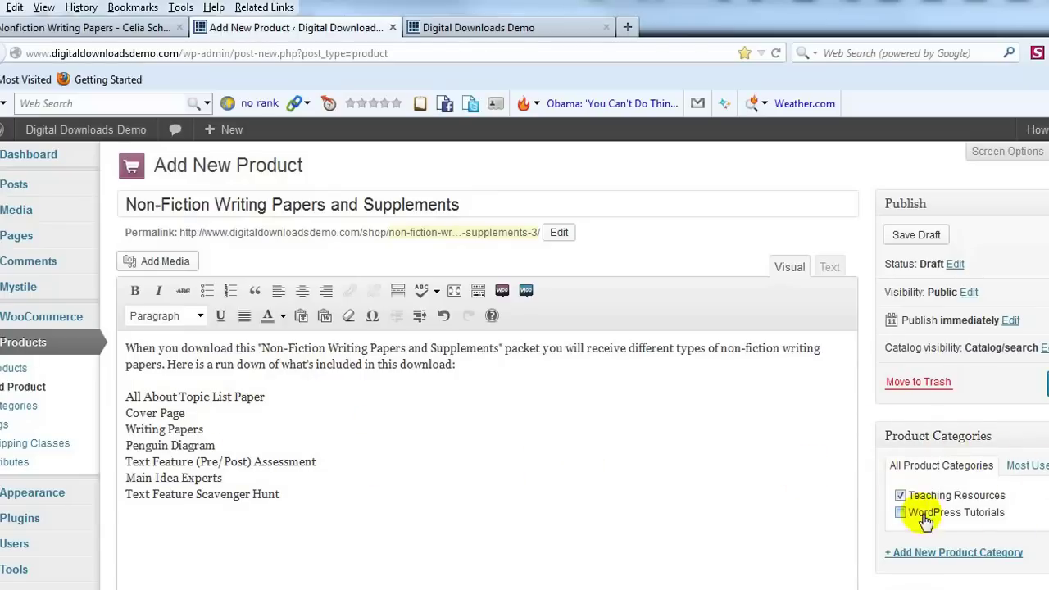
{"action": "scroll", "coordinate": [854, 497], "scroll_direction": "down", "scroll_amount": 10}
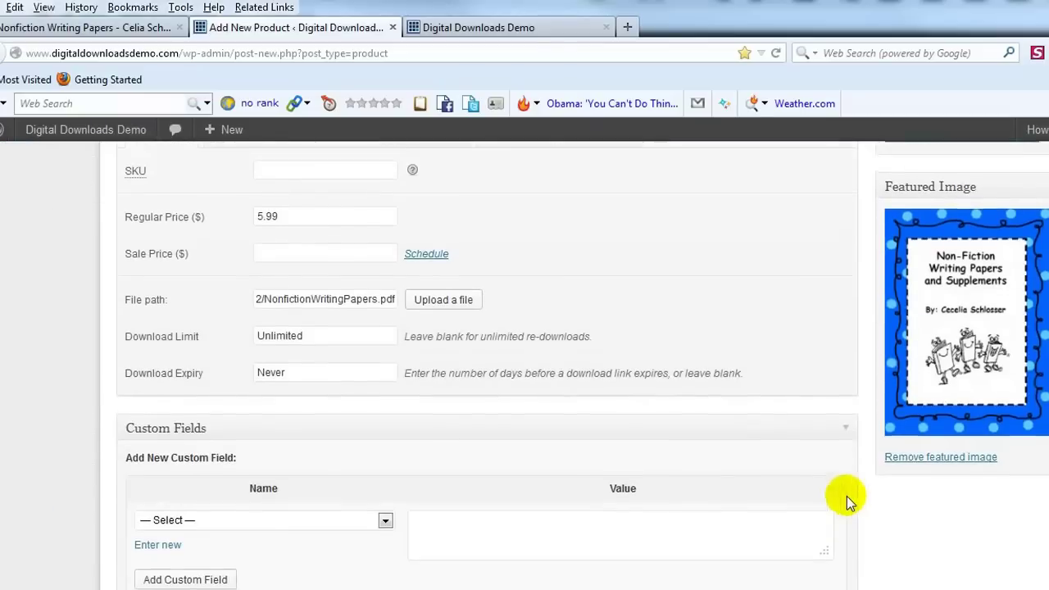
{"action": "scroll", "coordinate": [516, 404], "scroll_direction": "up", "scroll_amount": 4}
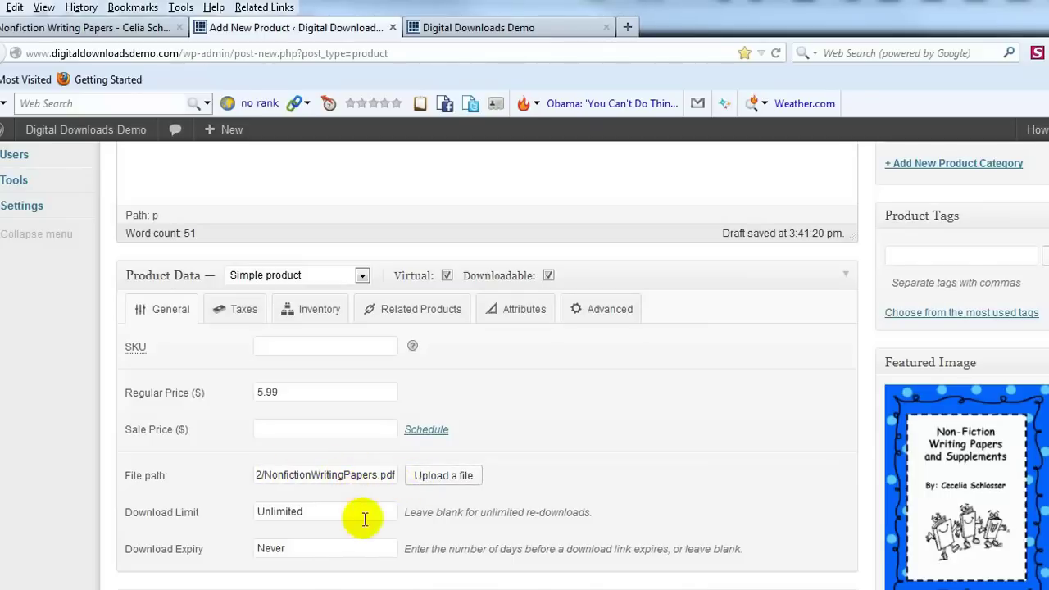
{"action": "scroll", "coordinate": [443, 520], "scroll_direction": "down", "scroll_amount": 3}
{"action": "scroll", "coordinate": [491, 526], "scroll_direction": "down", "scroll_amount": 4}
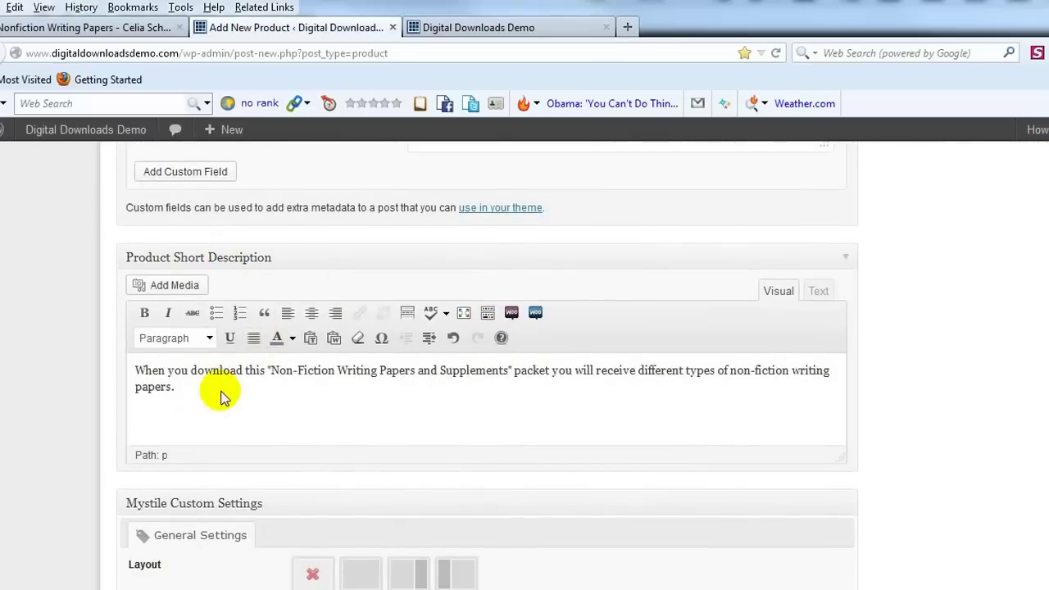
{"action": "scroll", "coordinate": [681, 409], "scroll_direction": "up", "scroll_amount": 6}
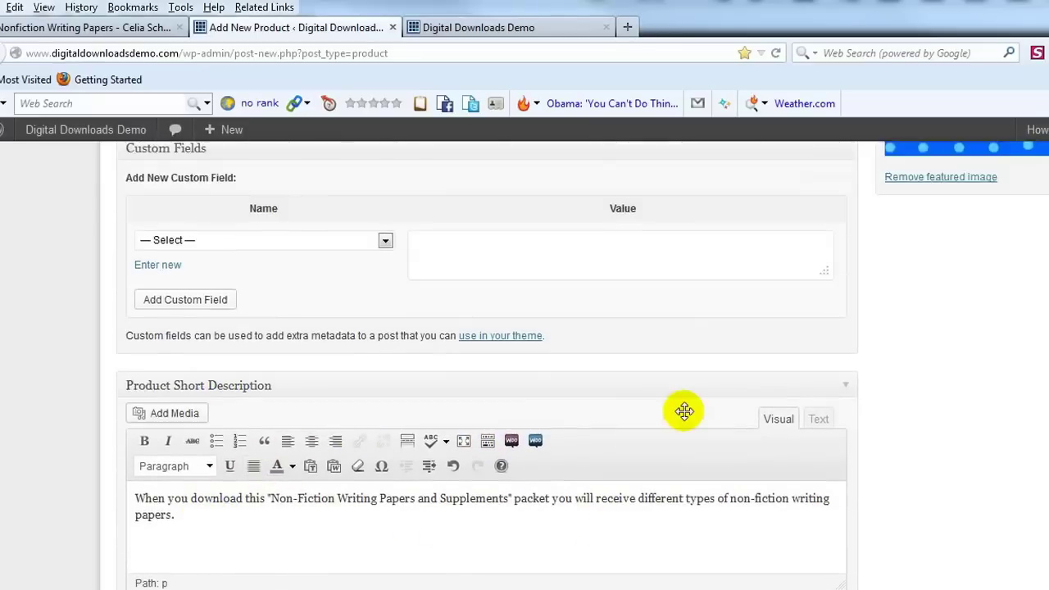
{"action": "scroll", "coordinate": [799, 446], "scroll_direction": "up", "scroll_amount": 2}
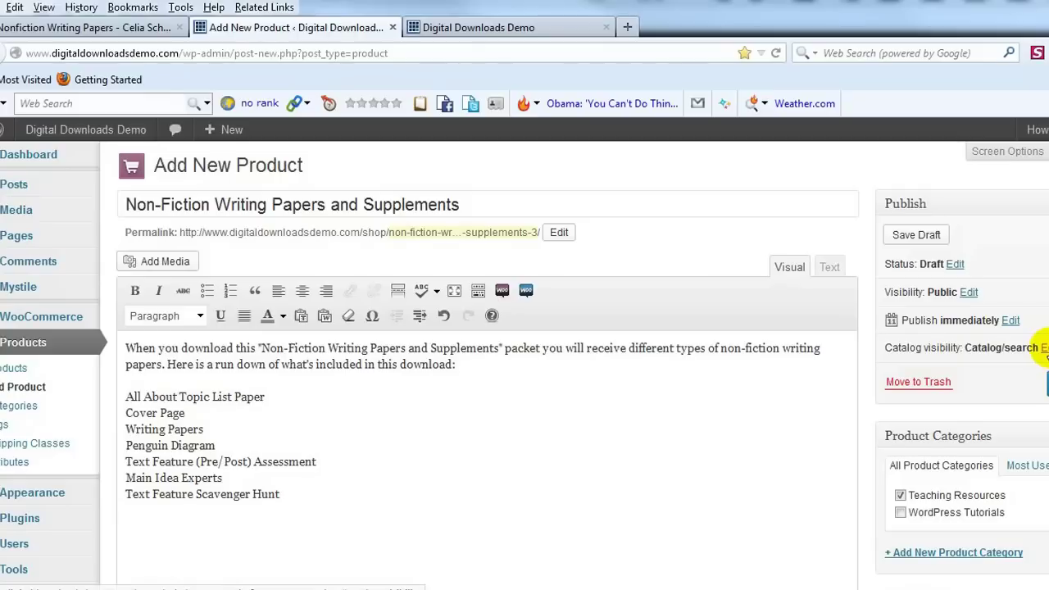
Step: Mark the item as a Featured Product in its catalog visibility settings and publish it
{"action": "left_click", "coordinate": [1044, 348]}
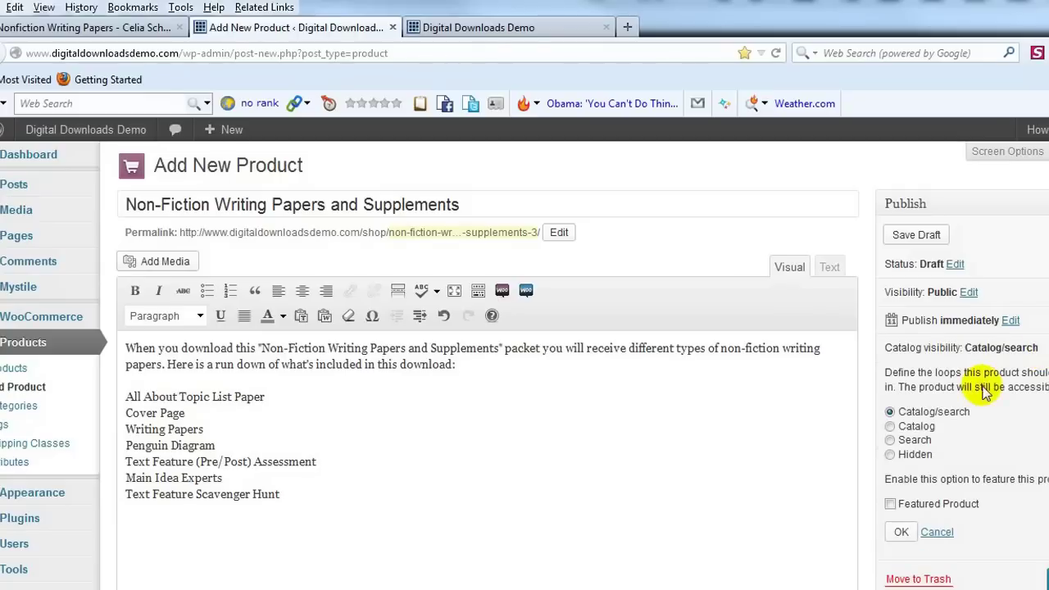
{"action": "left_click", "coordinate": [891, 505]}
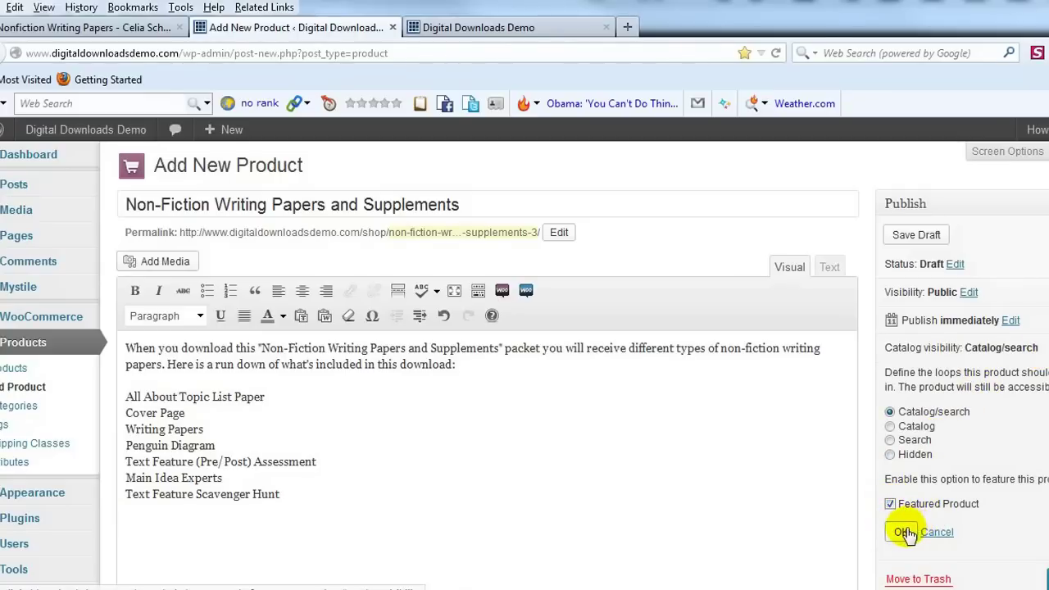
{"action": "left_click", "coordinate": [903, 532]}
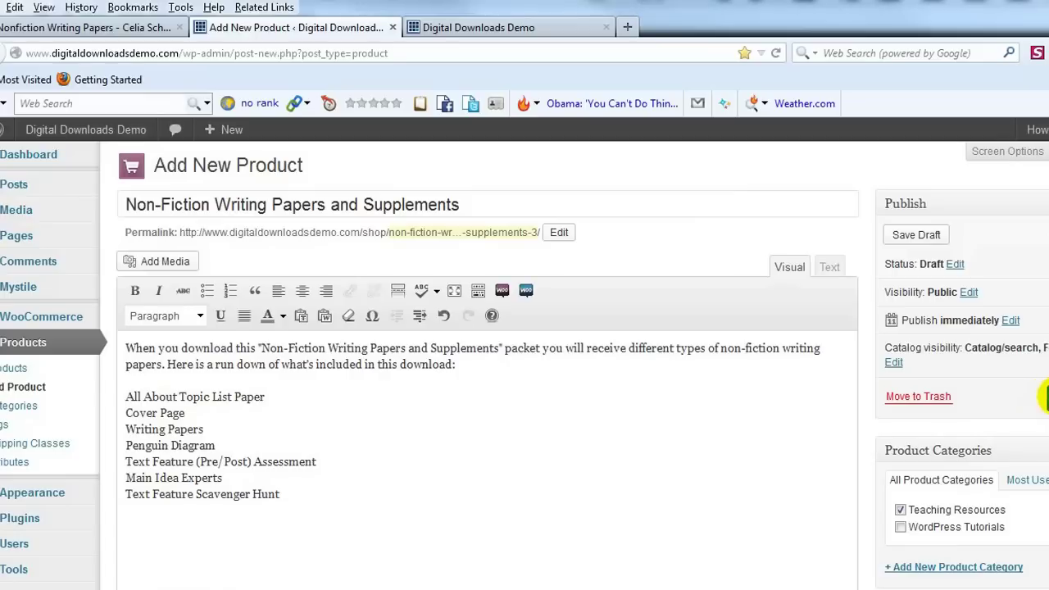
{"action": "left_click", "coordinate": [1047, 396]}
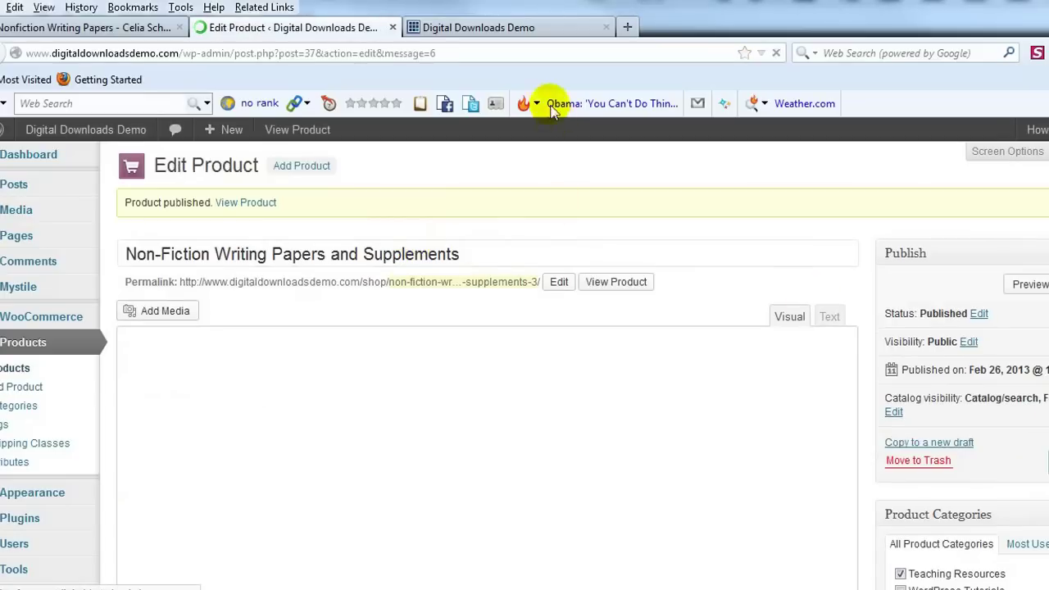
Step: Reload the store's home page and open Non-Fiction Writing Papers and Supplements from the featured products
{"action": "left_click", "coordinate": [543, 28]}
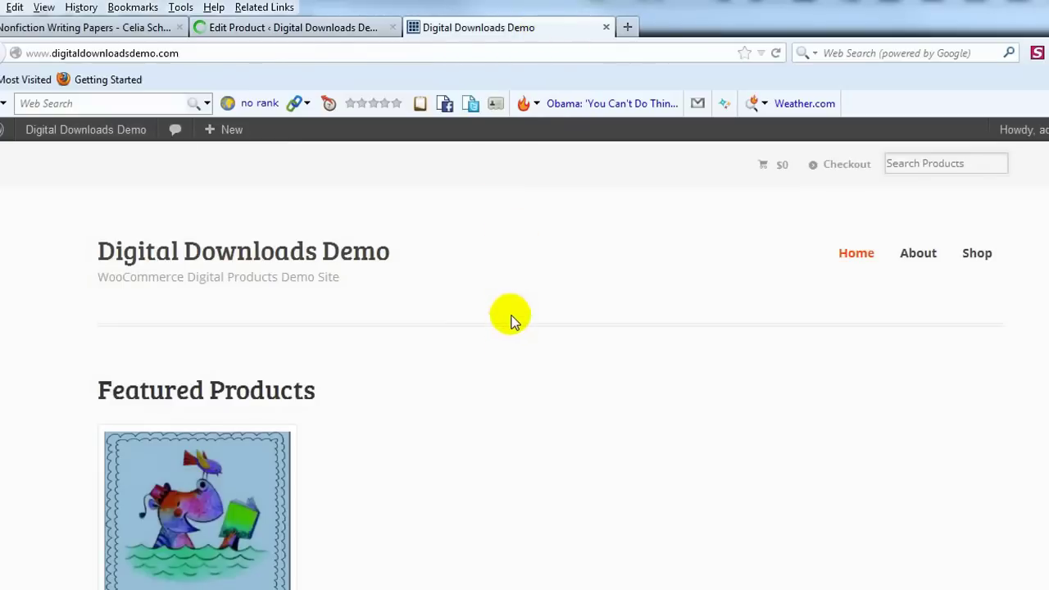
{"action": "scroll", "coordinate": [274, 429], "scroll_direction": "down", "scroll_amount": 3}
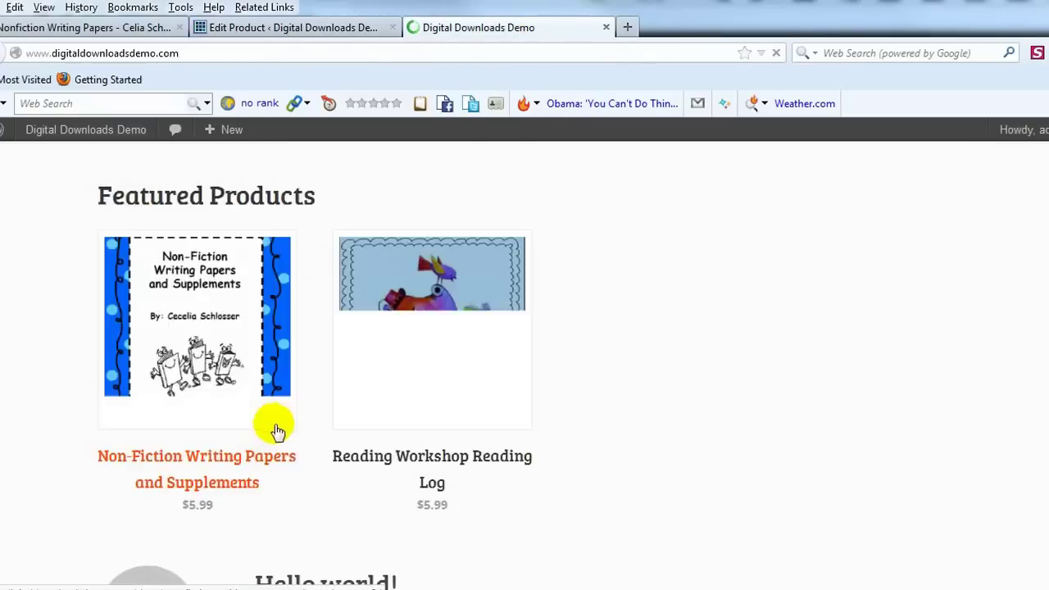
{"action": "scroll", "coordinate": [274, 438], "scroll_direction": "down", "scroll_amount": 3}
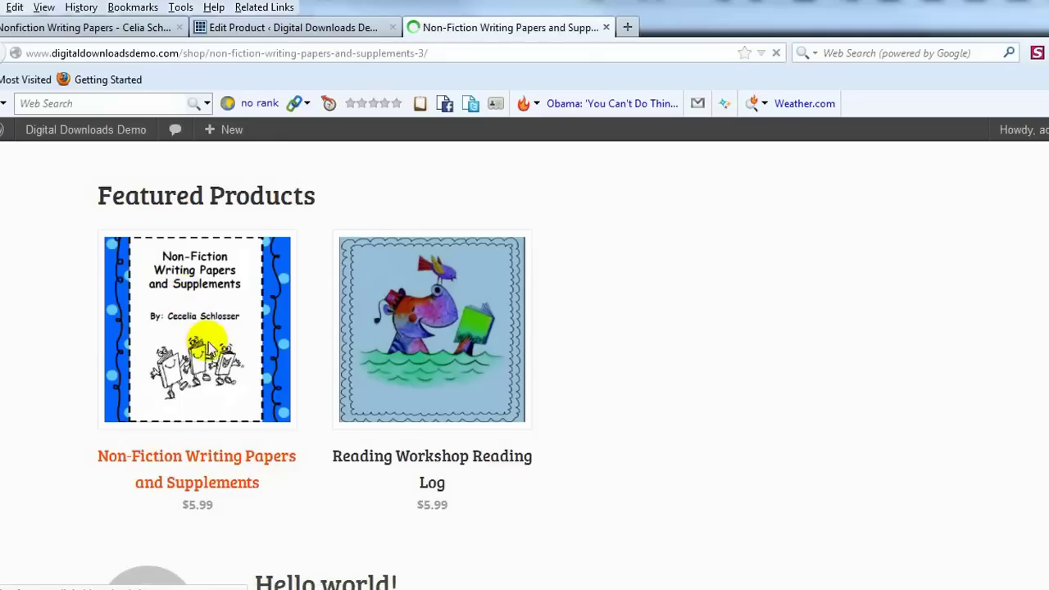
Step: Examine the published product page's image, price, short description, full product description and related products
{"action": "scroll", "coordinate": [585, 320], "scroll_direction": "down", "scroll_amount": 2}
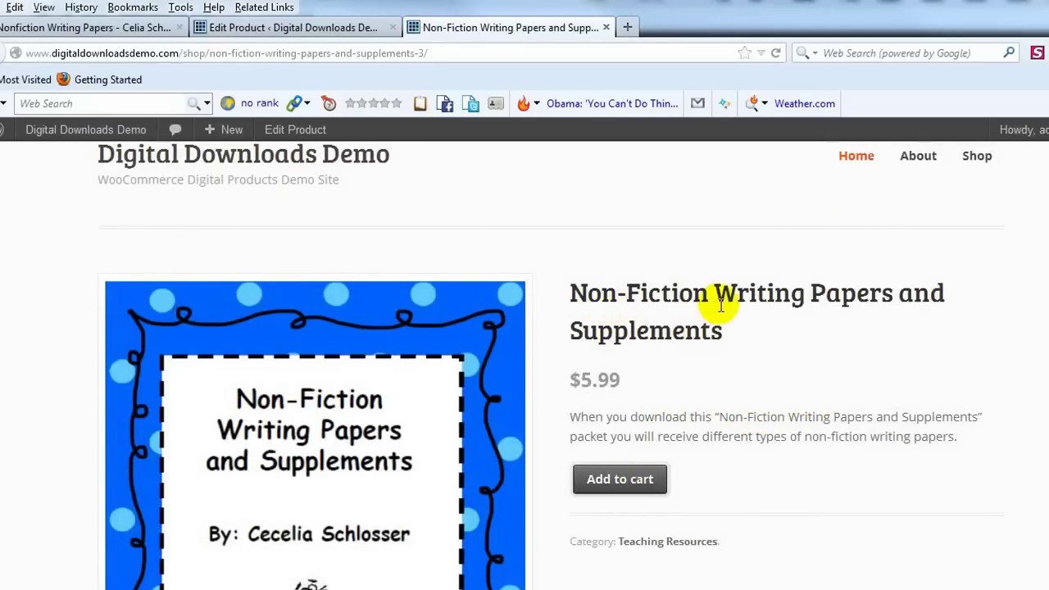
{"action": "left_click_drag", "start_coordinate": [631, 417], "coordinate": [765, 436]}
{"action": "scroll", "coordinate": [775, 428], "scroll_direction": "down", "scroll_amount": 3}
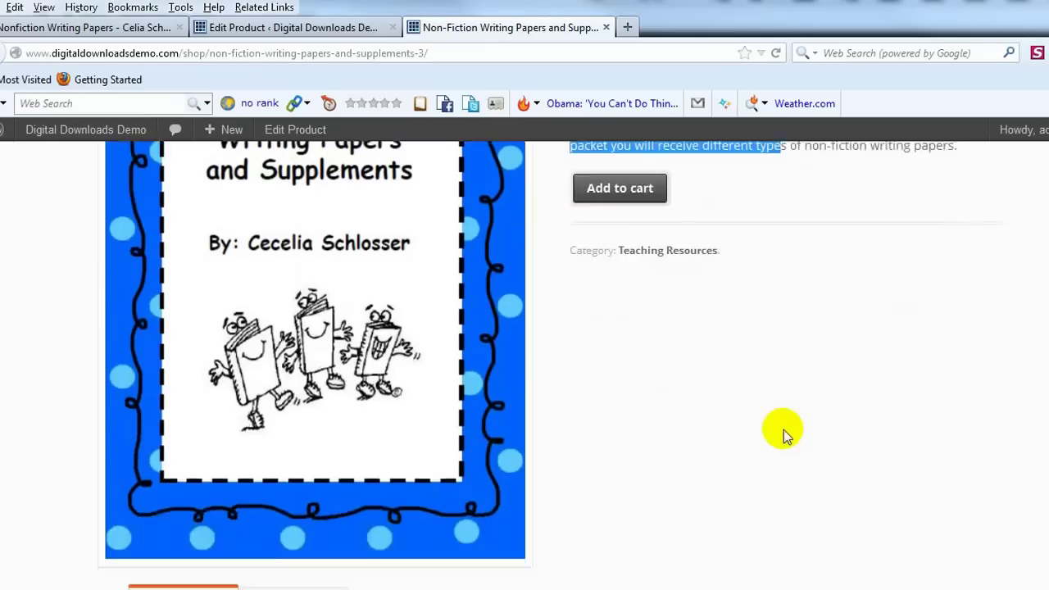
{"action": "scroll", "coordinate": [783, 429], "scroll_direction": "down", "scroll_amount": 4}
{"action": "left_click", "coordinate": [190, 316]}
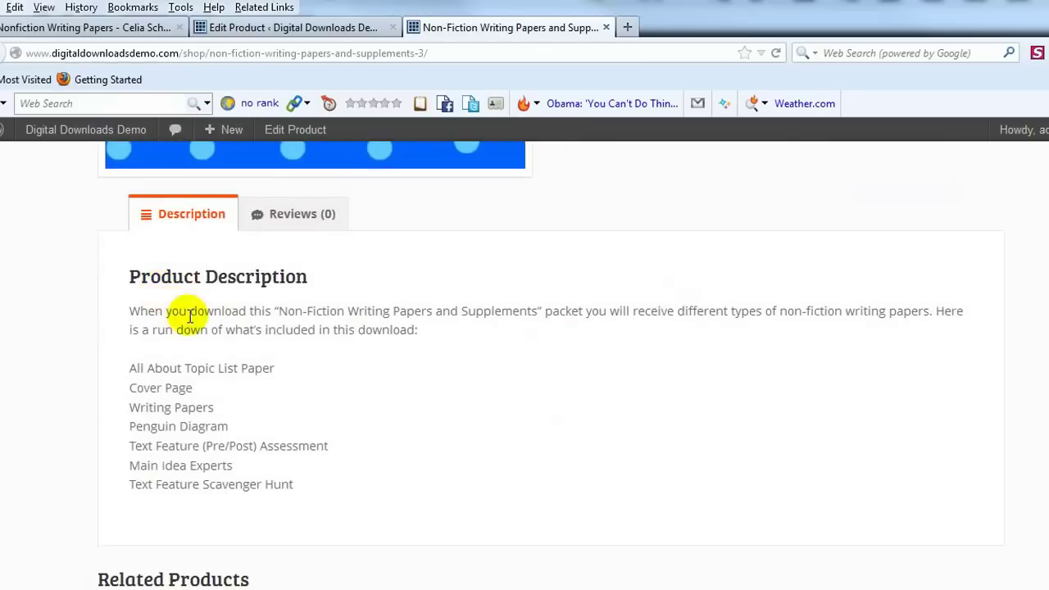
{"action": "left_click_drag", "start_coordinate": [190, 315], "coordinate": [419, 468]}
{"action": "scroll", "coordinate": [424, 461], "scroll_direction": "down", "scroll_amount": 2}
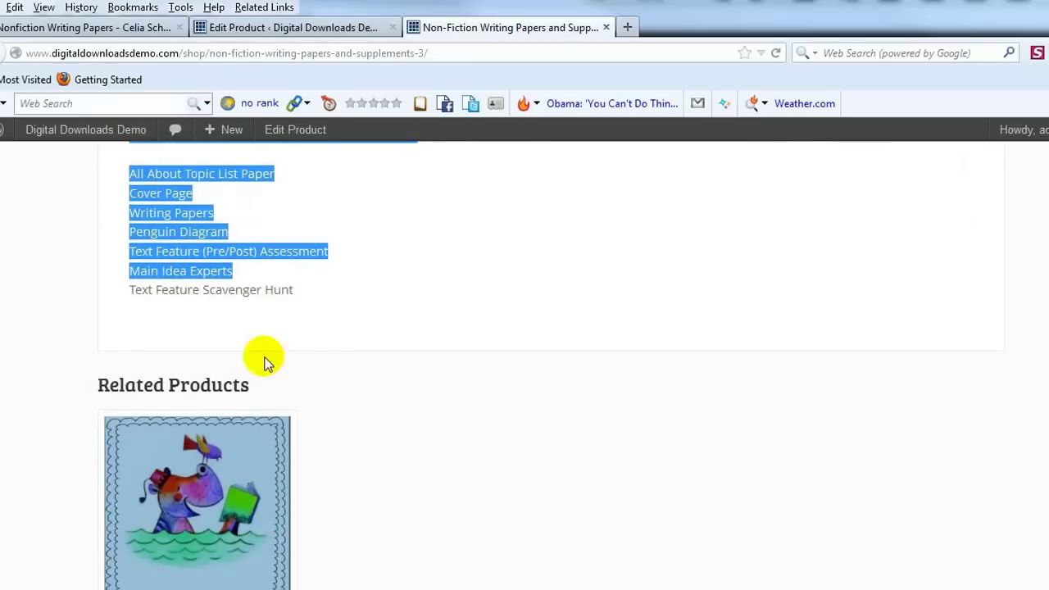
{"action": "scroll", "coordinate": [389, 452], "scroll_direction": "up", "scroll_amount": 4}
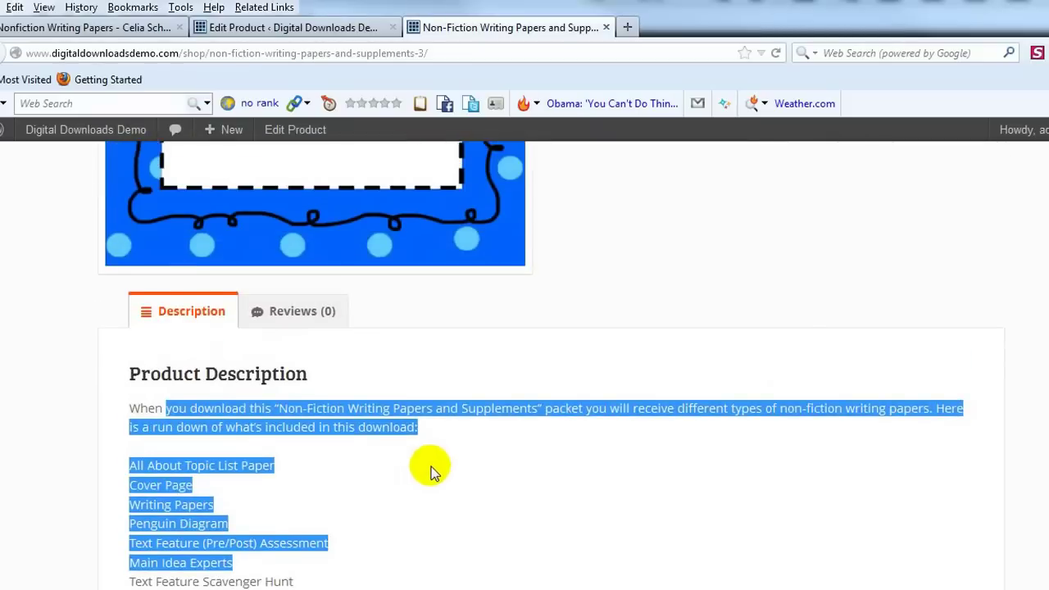
{"action": "scroll", "coordinate": [432, 471], "scroll_direction": "up", "scroll_amount": 5}
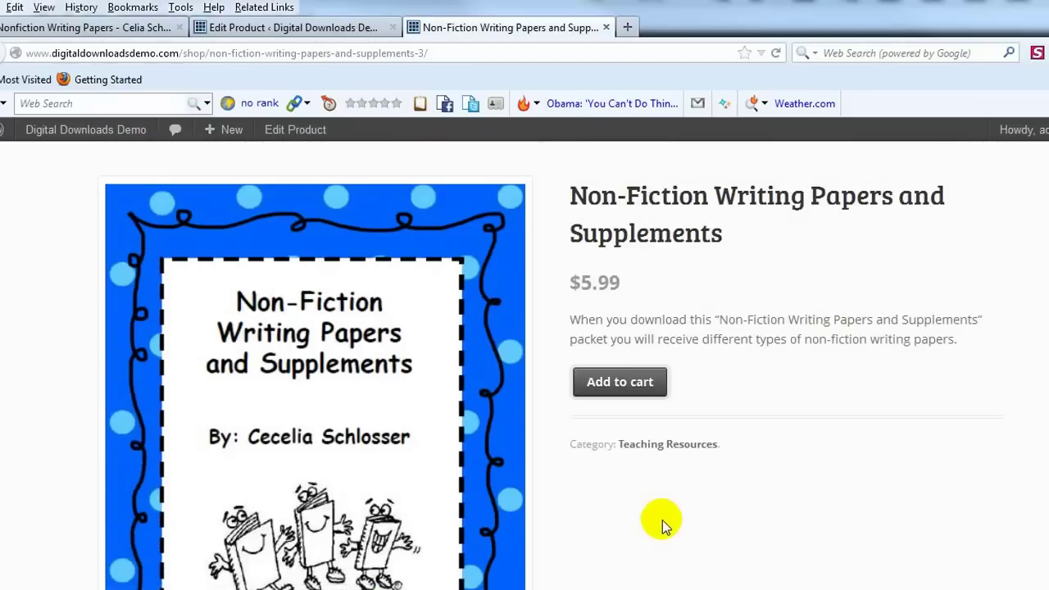
{"action": "scroll", "coordinate": [709, 524], "scroll_direction": "up", "scroll_amount": 1}
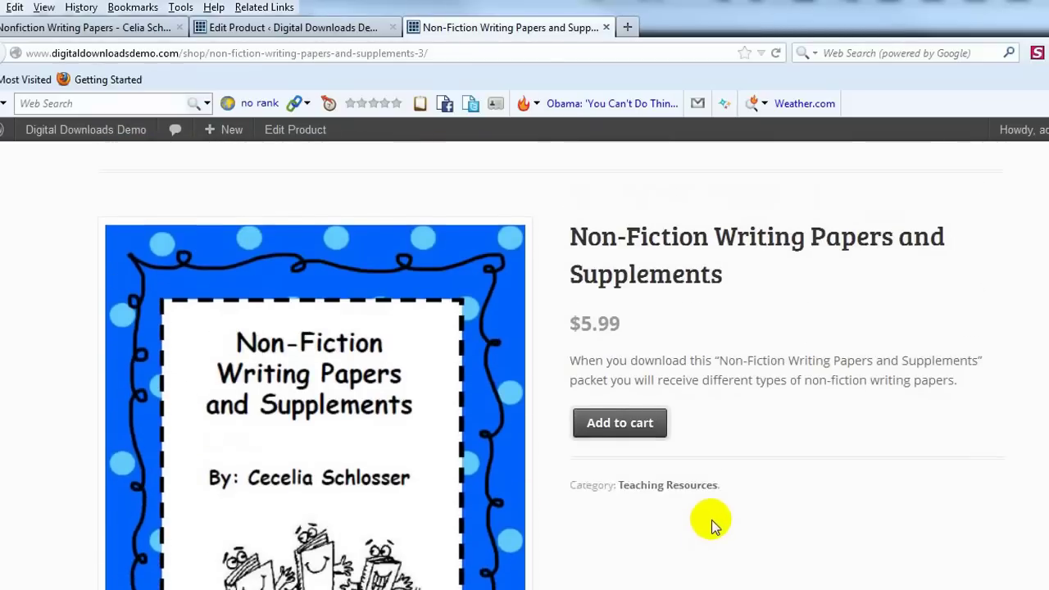
{"action": "scroll", "coordinate": [712, 524], "scroll_direction": "up", "scroll_amount": 1}
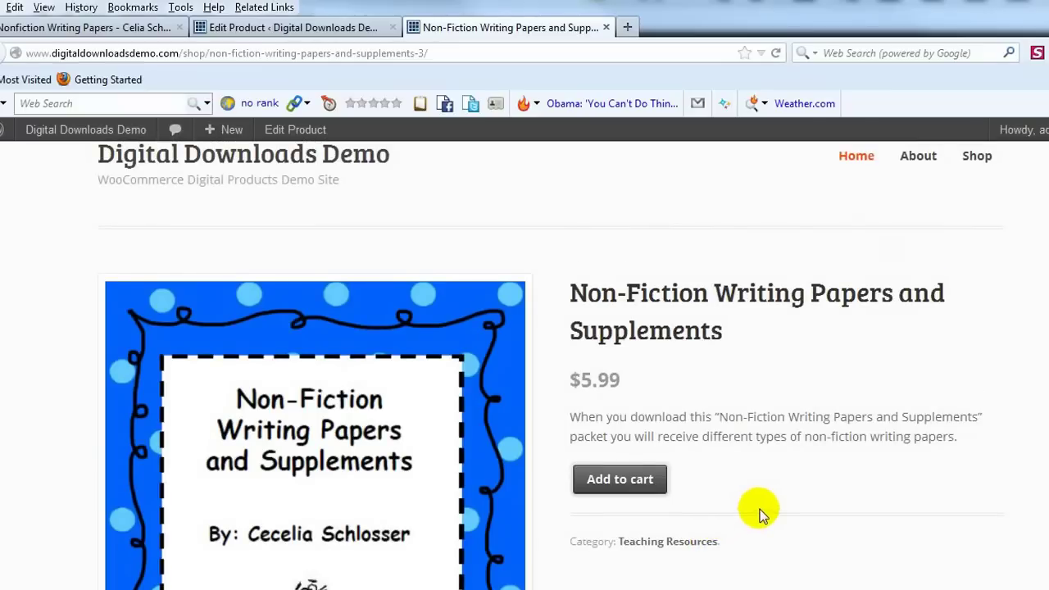
{"action": "scroll", "coordinate": [761, 508], "scroll_direction": "down", "scroll_amount": 2}
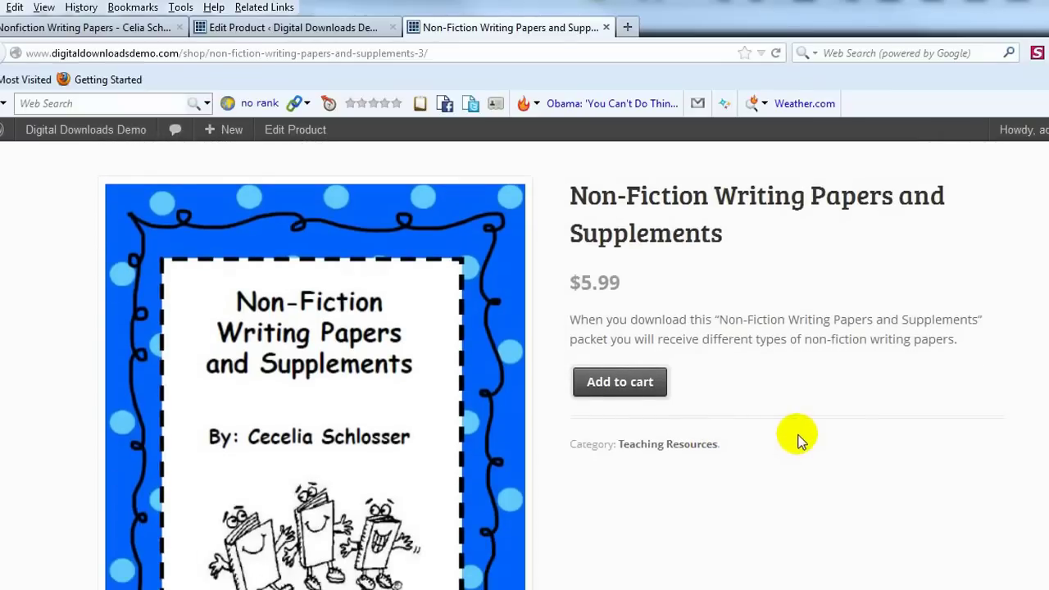
{"action": "scroll", "coordinate": [773, 456], "scroll_direction": "down", "scroll_amount": 10}
{"action": "left_click", "coordinate": [517, 366]}
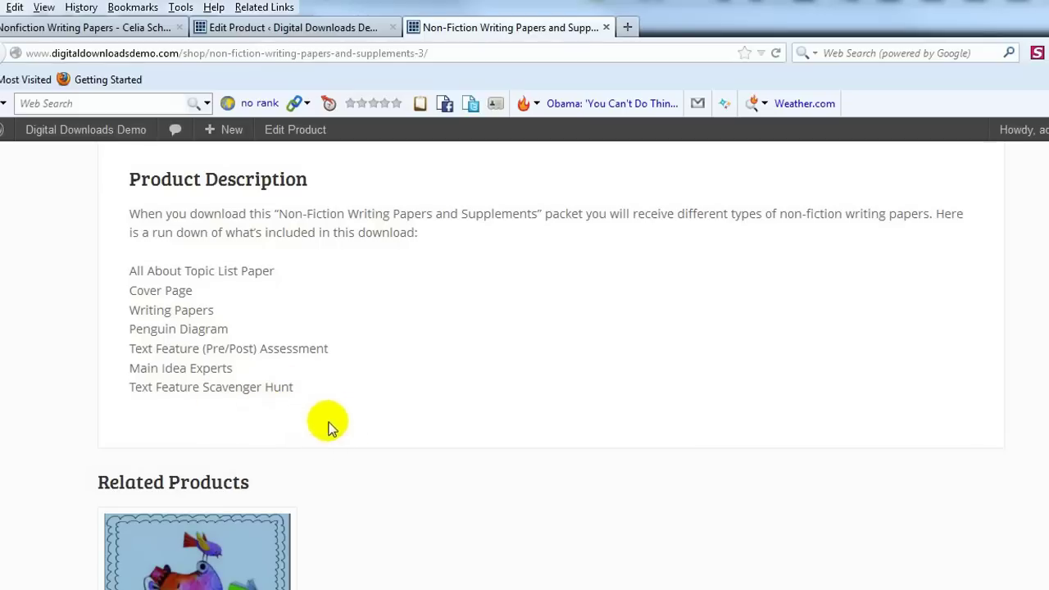
Step: Insert a Twitter button shortcode with horizontal style and left float below the item list in the product's description
{"action": "left_click", "coordinate": [309, 29]}
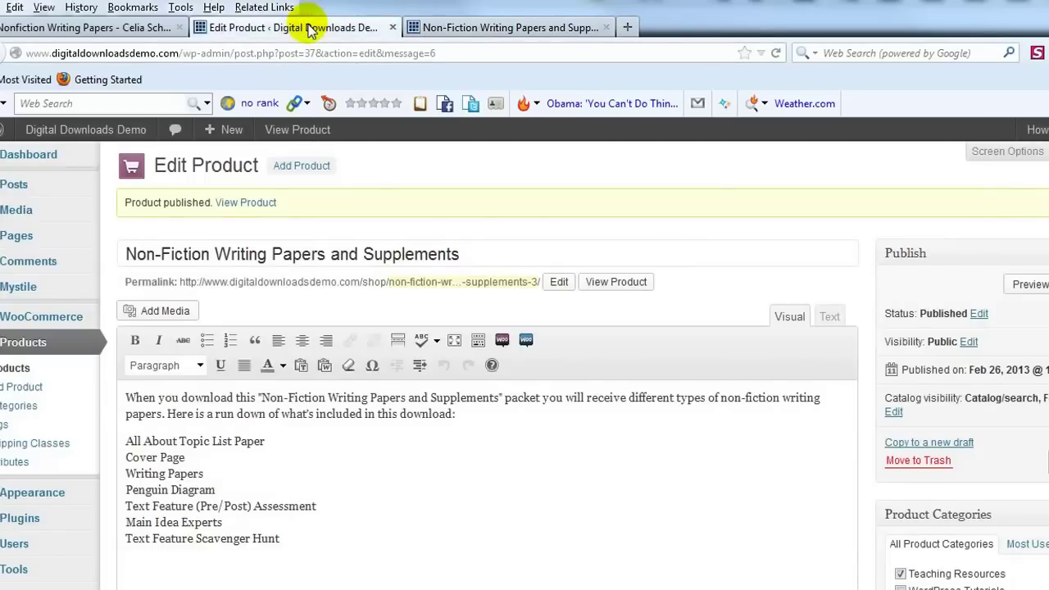
{"action": "scroll", "coordinate": [545, 229], "scroll_direction": "down", "scroll_amount": 3}
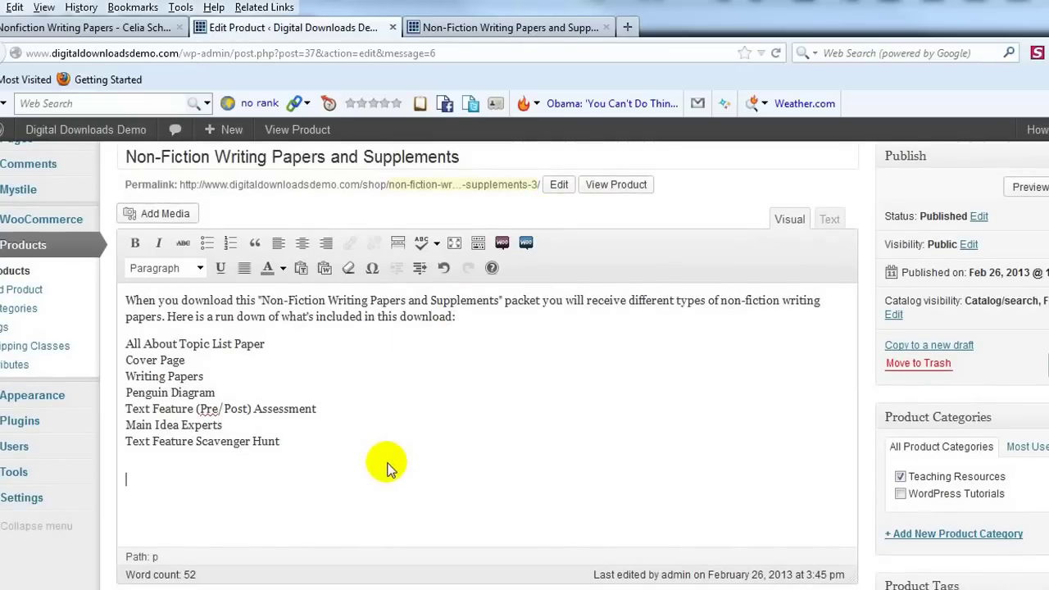
{"action": "left_click", "coordinate": [526, 245]}
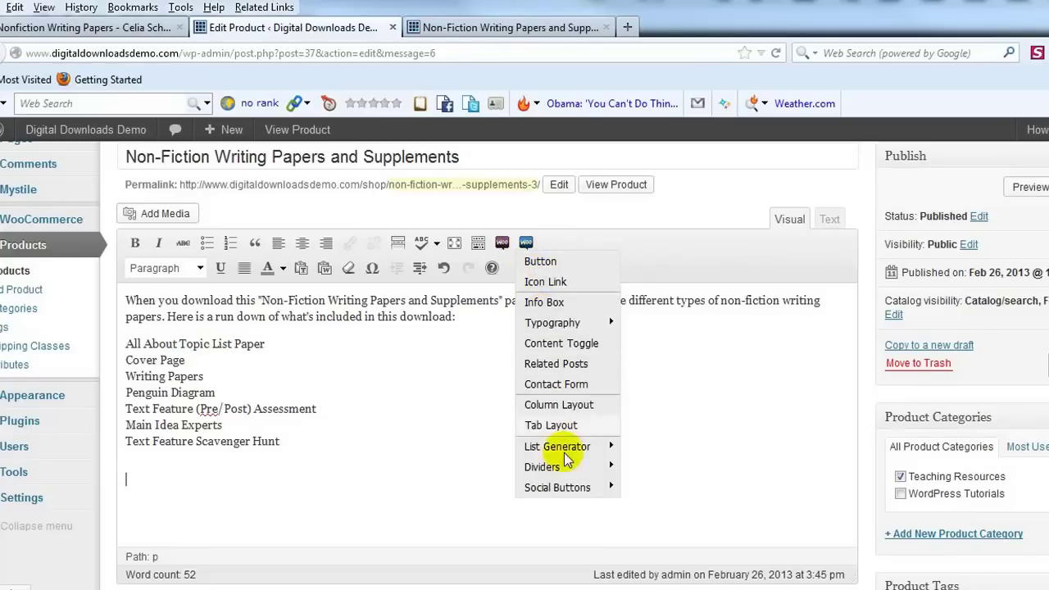
{"action": "mouse_move", "coordinate": [567, 490]}
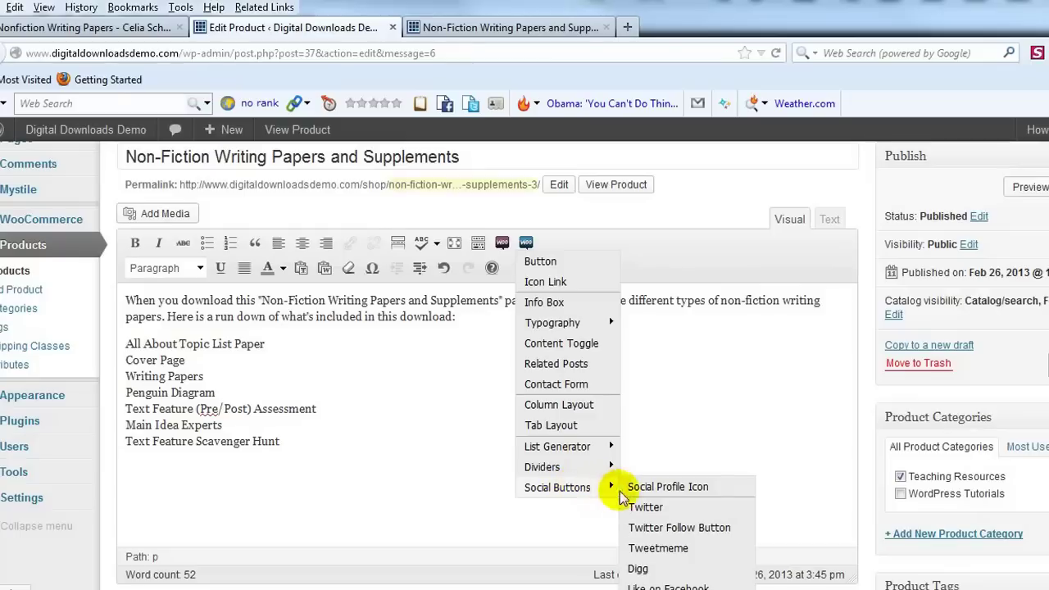
{"action": "left_click", "coordinate": [644, 508]}
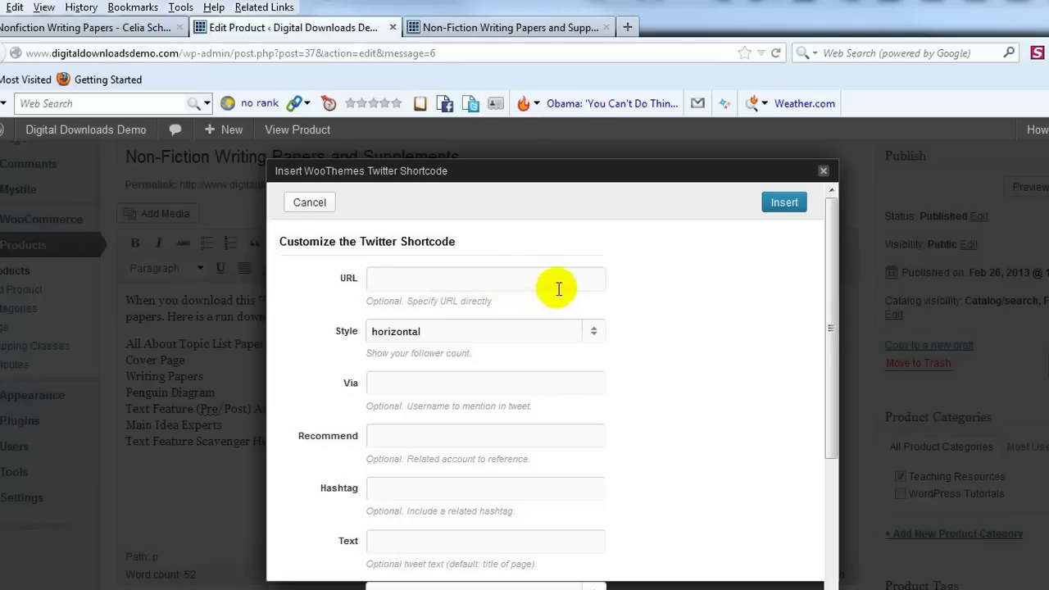
{"action": "left_click", "coordinate": [785, 203]}
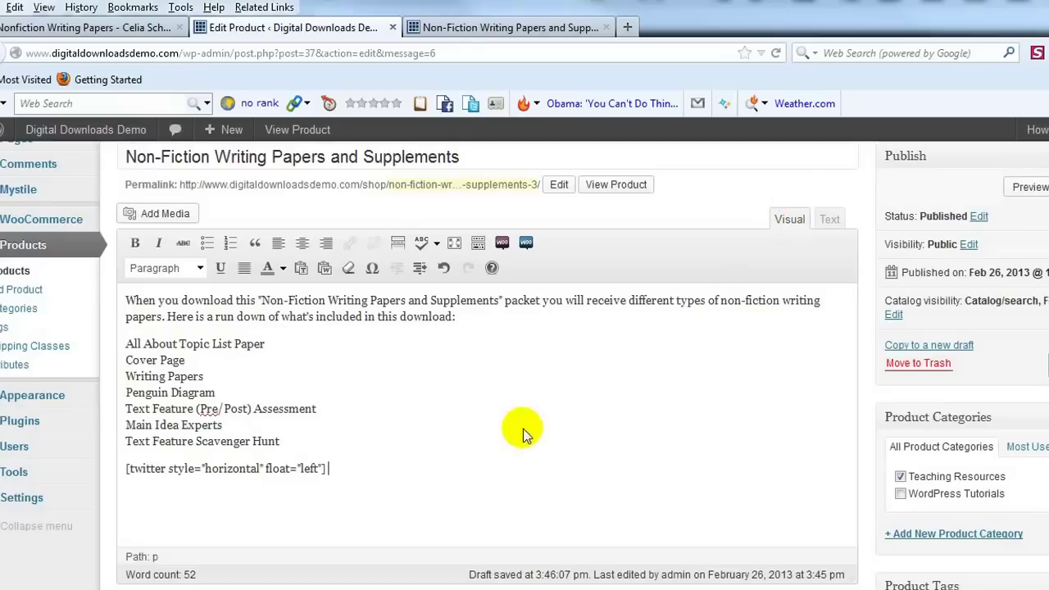
Step: Add a Google +1 button shortcode after the Twitter shortcode, keeping standard size, no annotation and English (UK) language
{"action": "left_click", "coordinate": [527, 244]}
{"action": "mouse_move", "coordinate": [579, 495]}
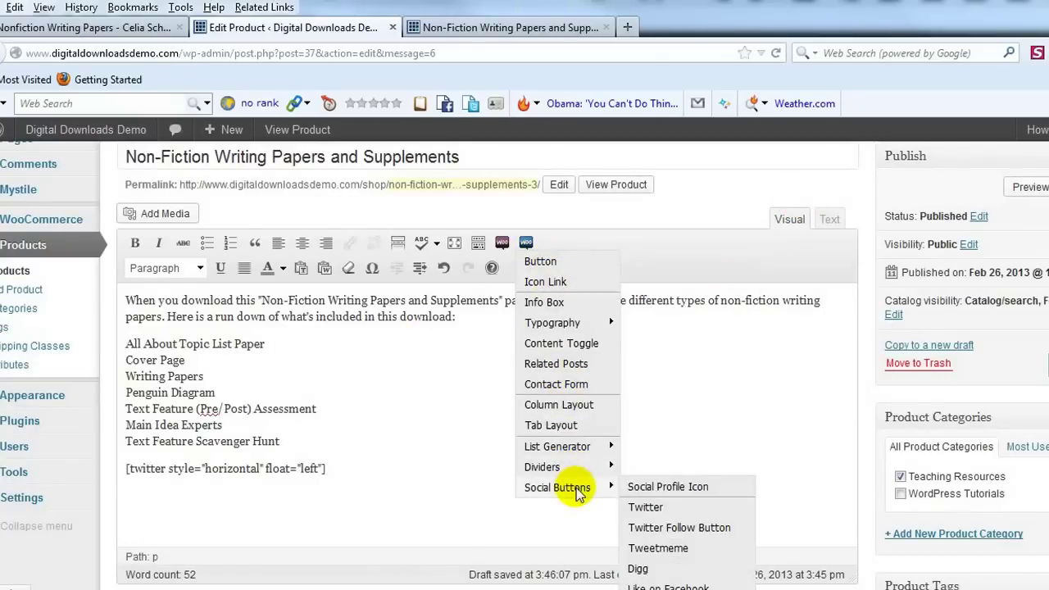
{"action": "scroll", "coordinate": [655, 503], "scroll_direction": "down", "scroll_amount": 4}
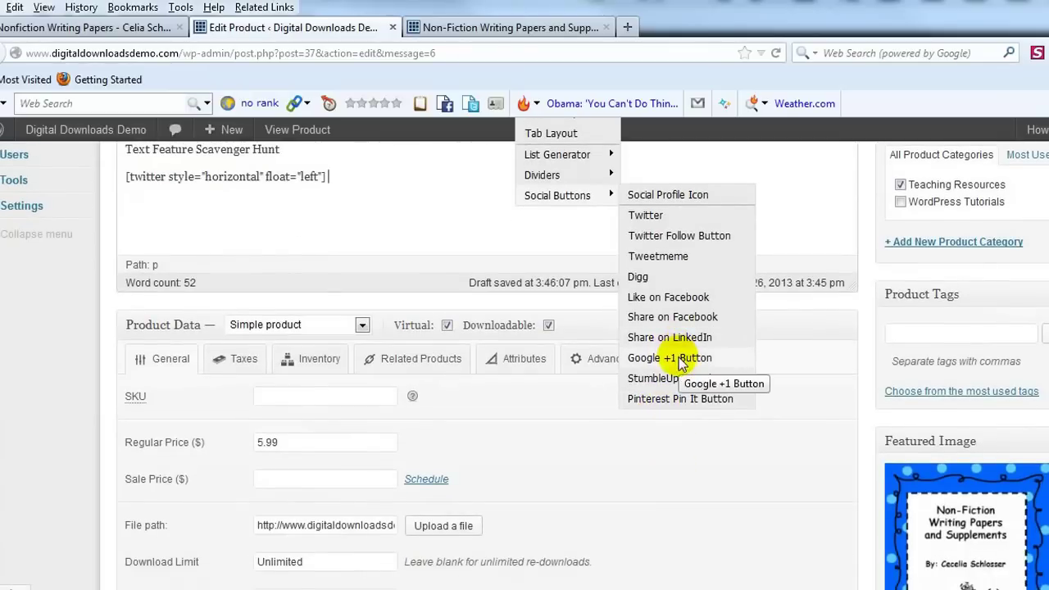
{"action": "scroll", "coordinate": [677, 360], "scroll_direction": "up", "scroll_amount": 3}
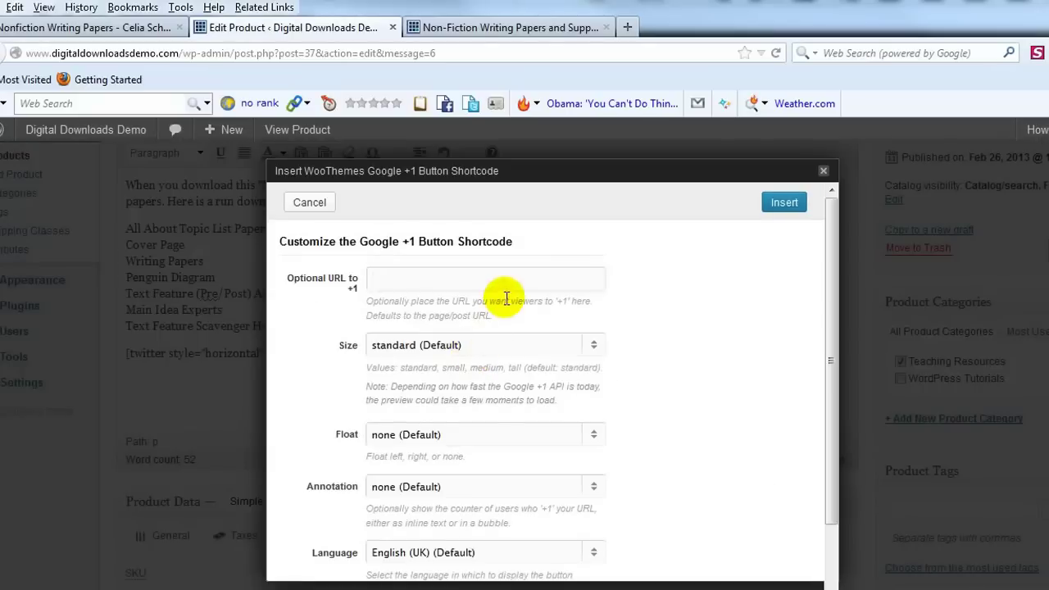
{"action": "left_click", "coordinate": [479, 280]}
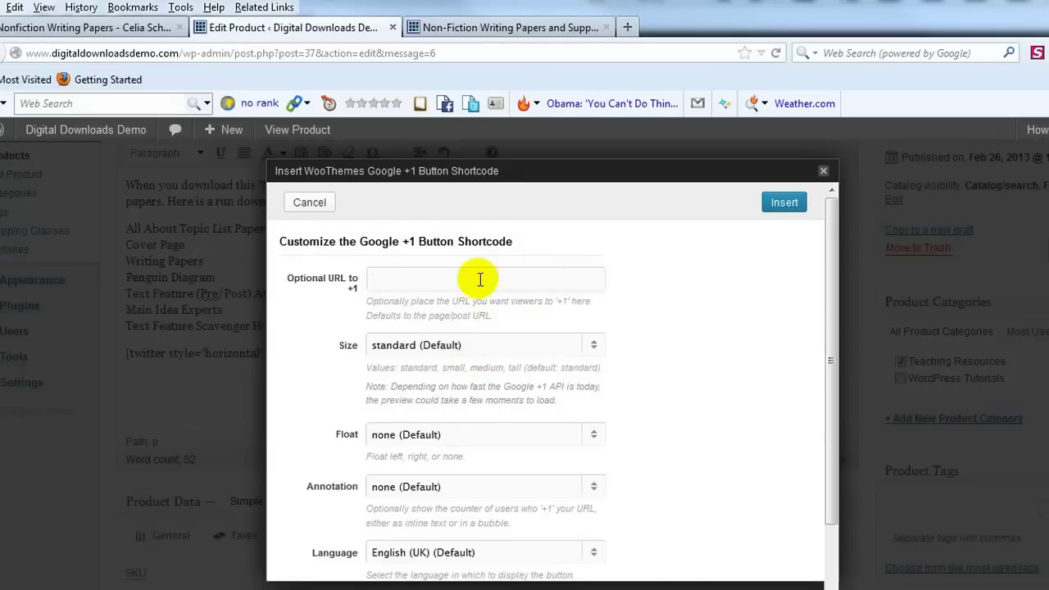
{"action": "left_click", "coordinate": [785, 203]}
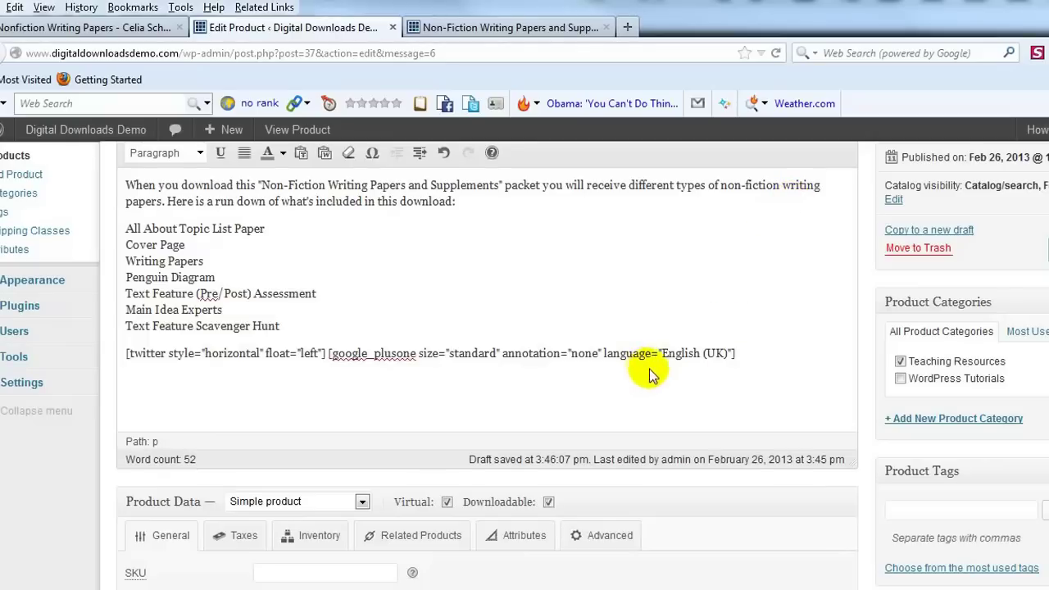
Step: Update the product and check the social buttons and image area on its public page
{"action": "left_click", "coordinate": [1039, 247]}
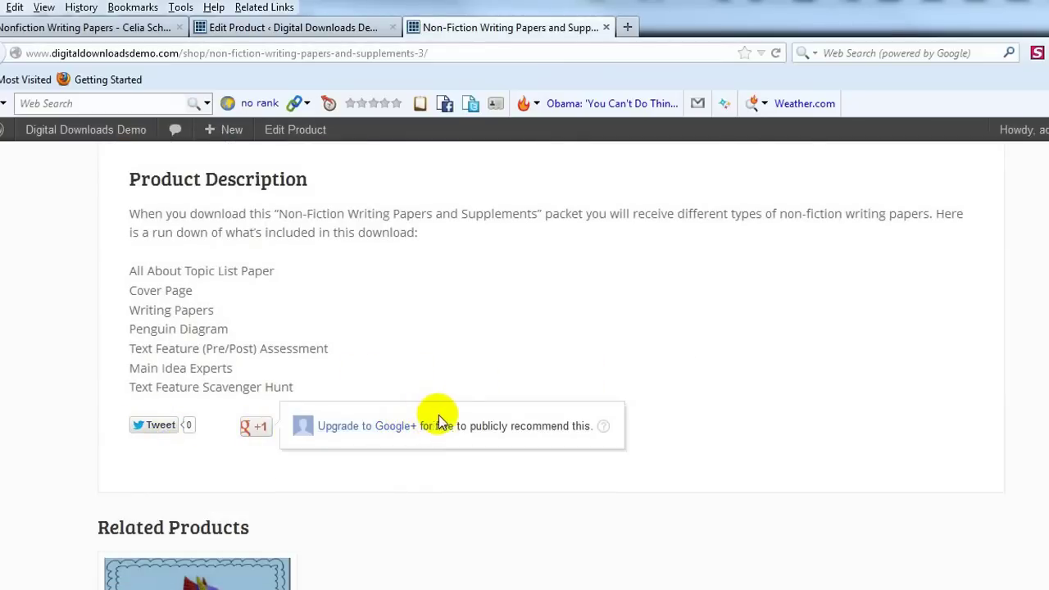
{"action": "scroll", "coordinate": [483, 340], "scroll_direction": "up", "scroll_amount": 5}
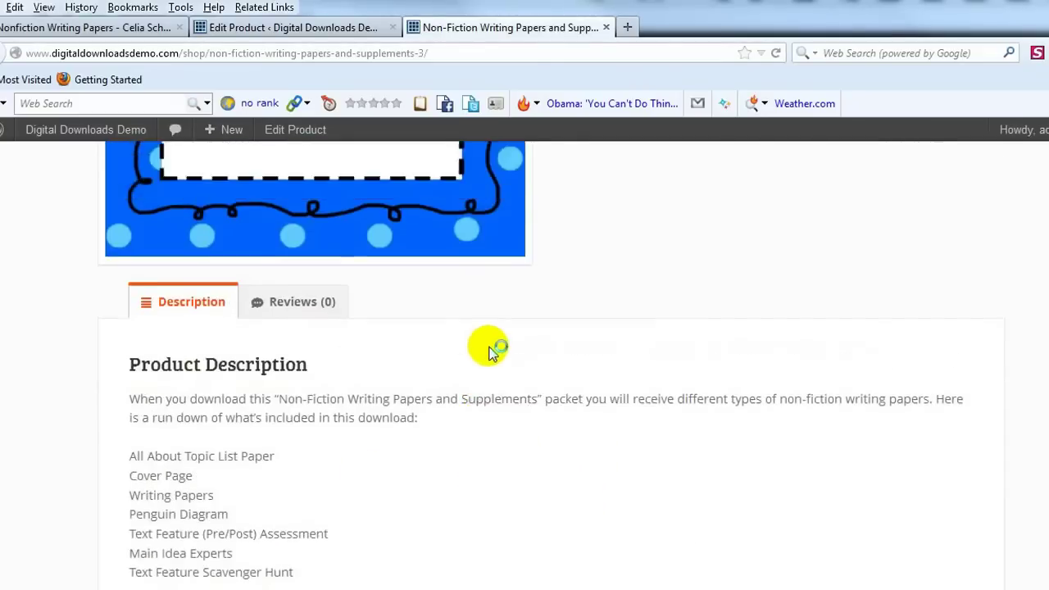
{"action": "left_click", "coordinate": [325, 32]}
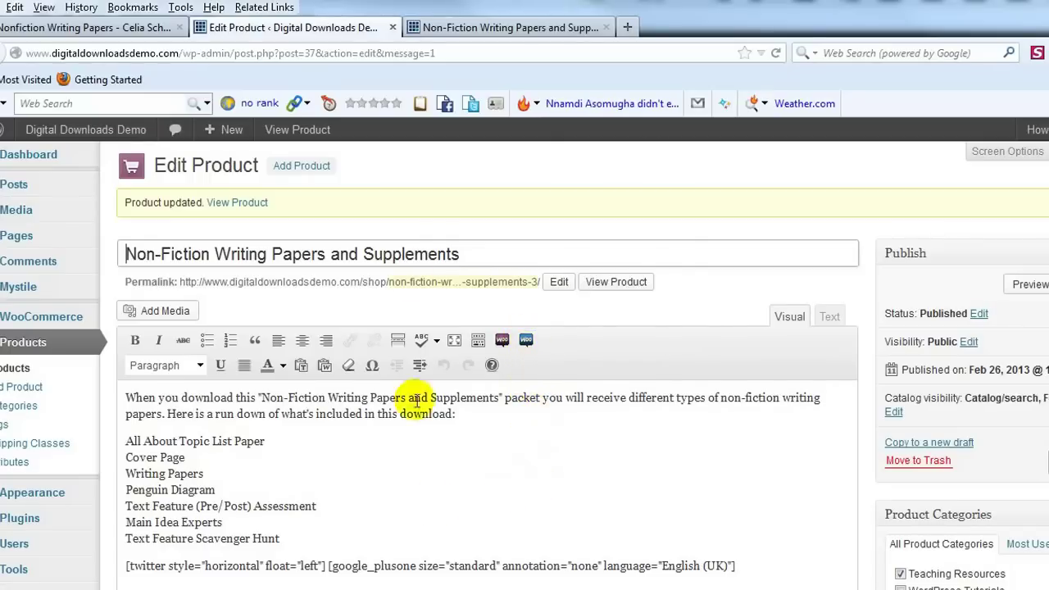
{"action": "left_click", "coordinate": [525, 30]}
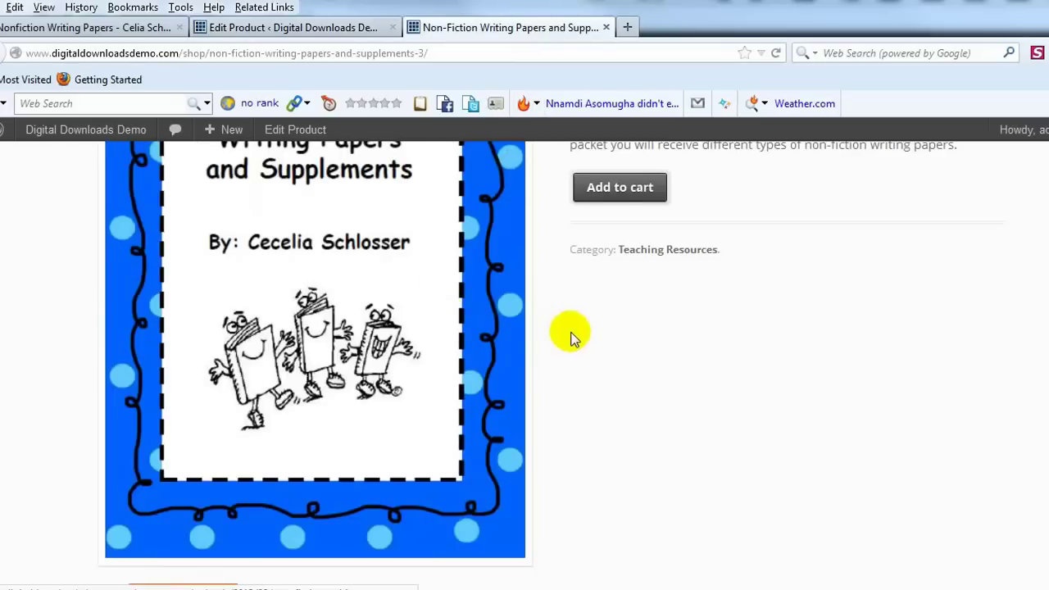
{"action": "scroll", "coordinate": [569, 338], "scroll_direction": "down", "scroll_amount": 2}
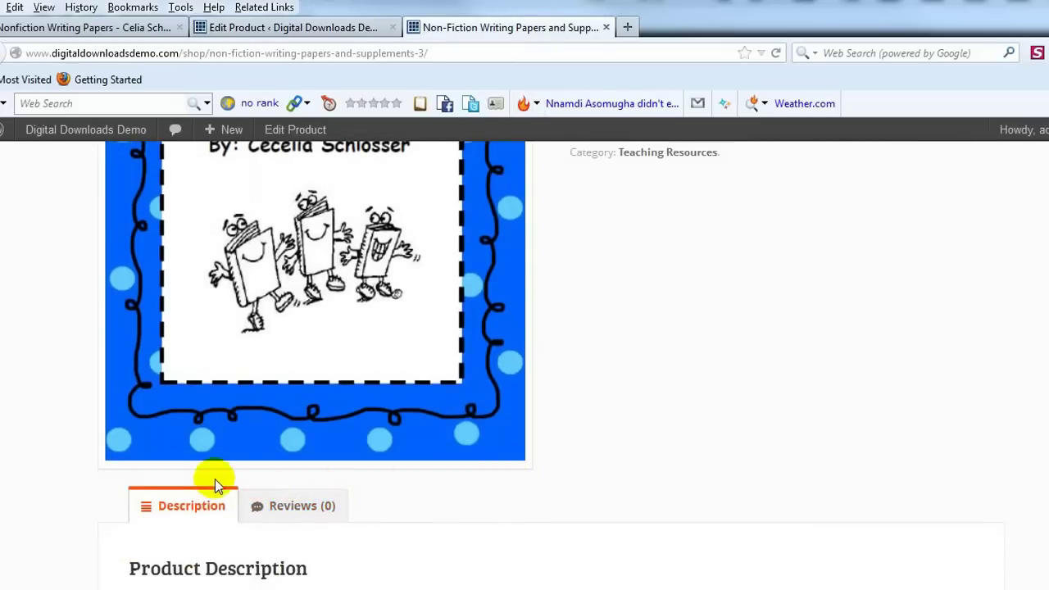
Step: Upload the "non-fiction table of contents" image, insert it after Text Feature Scavenger Hunt in the product description, and update the product
{"action": "left_click", "coordinate": [336, 33]}
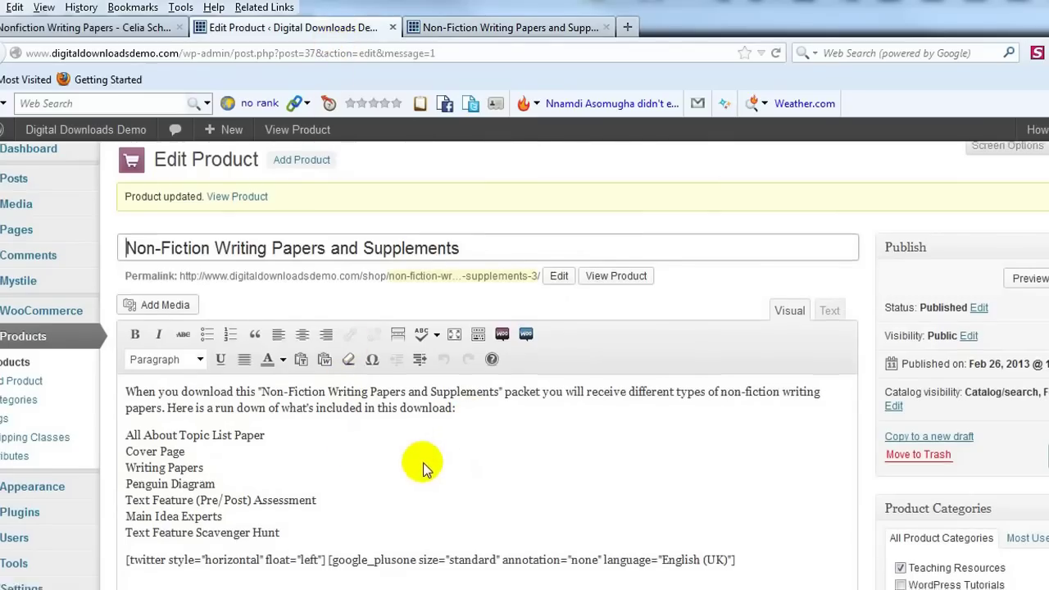
{"action": "scroll", "coordinate": [423, 462], "scroll_direction": "down", "scroll_amount": 2}
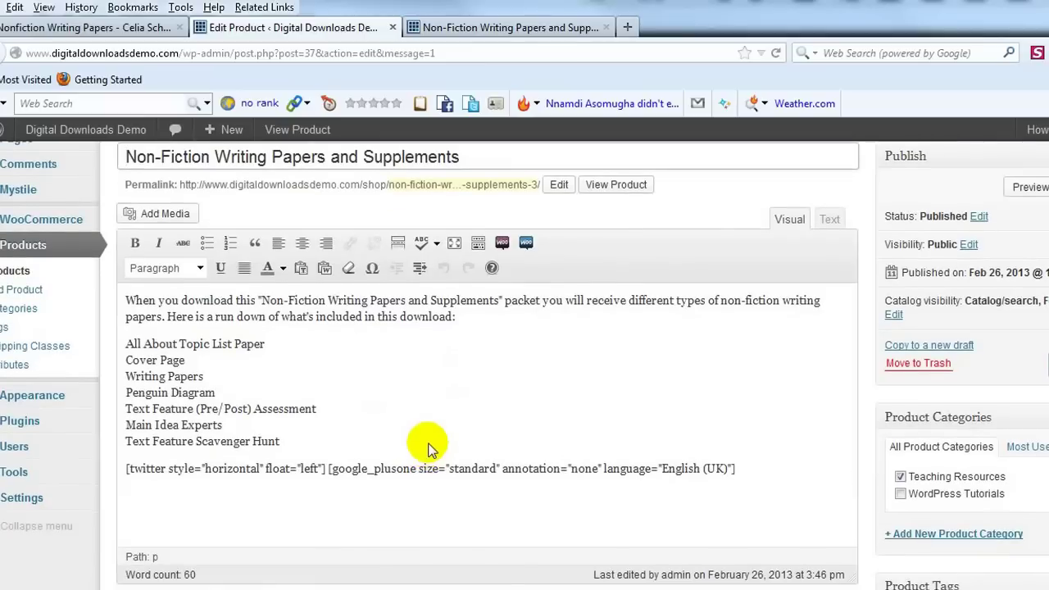
{"action": "left_click", "coordinate": [324, 443]}
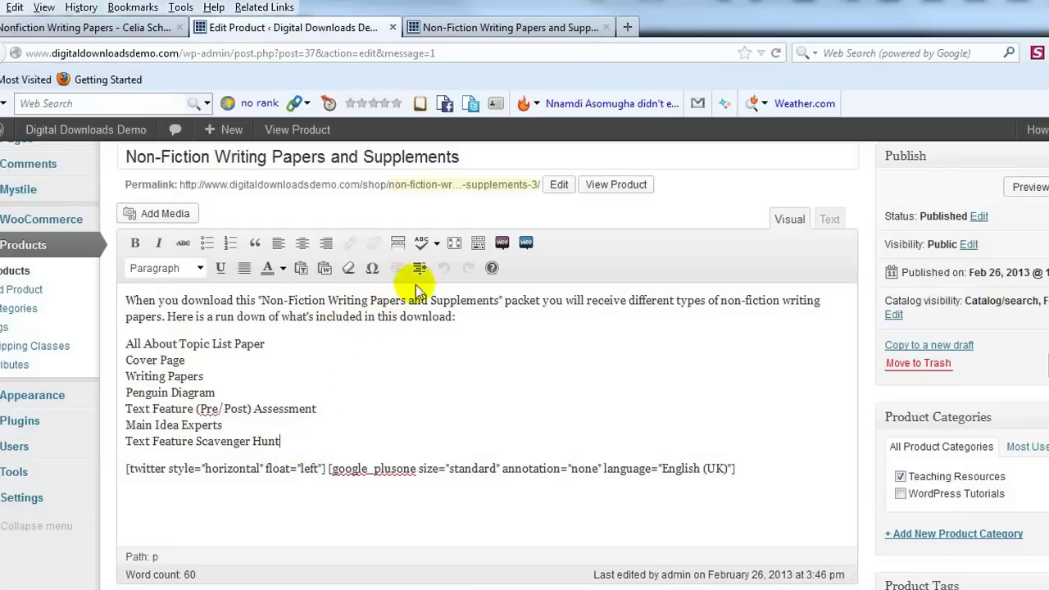
{"action": "left_click", "coordinate": [188, 221]}
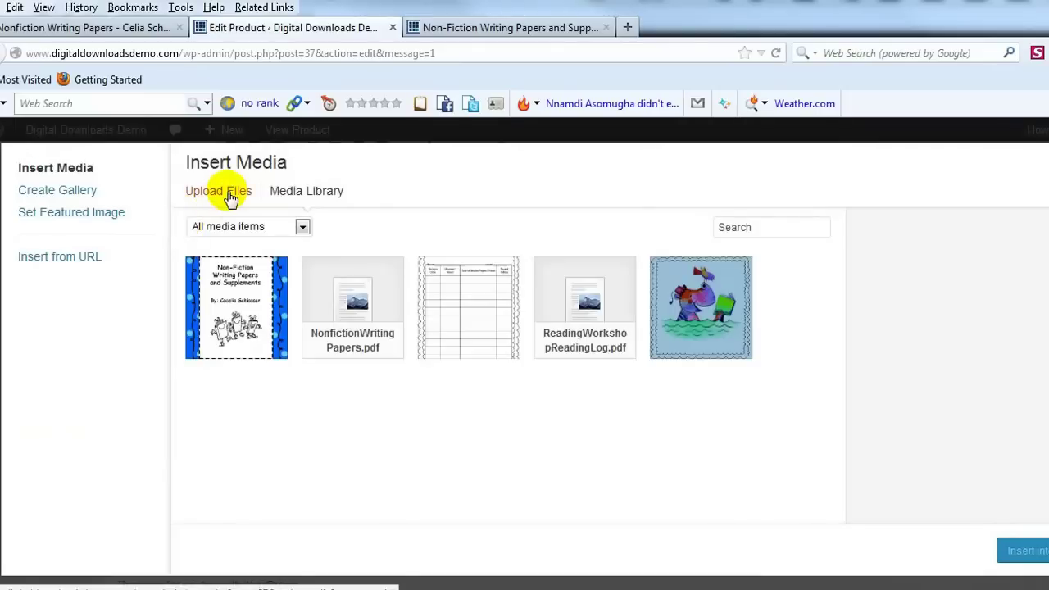
{"action": "left_click", "coordinate": [228, 194]}
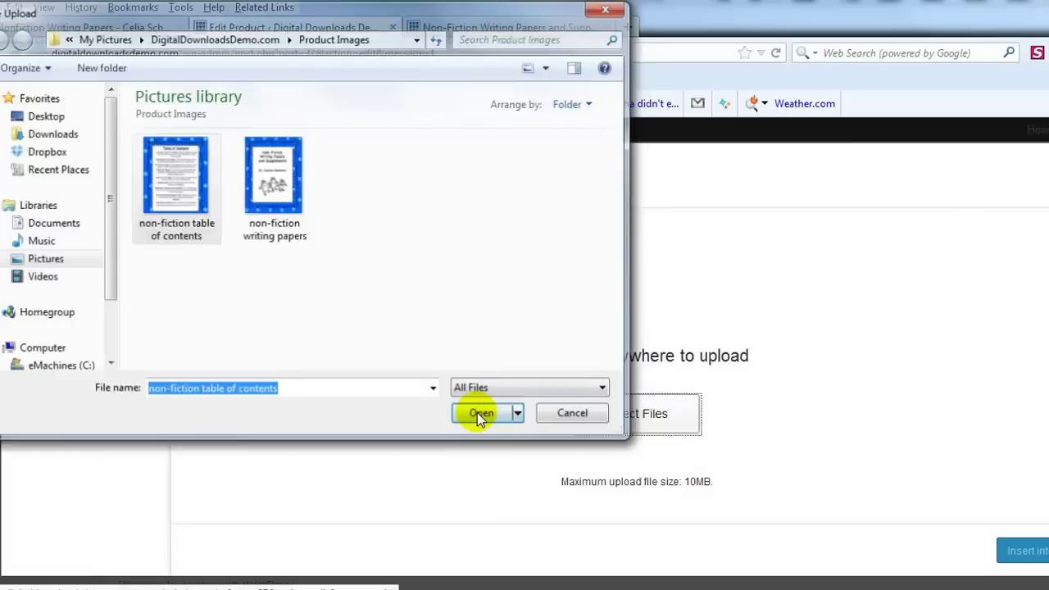
{"action": "left_click", "coordinate": [476, 412]}
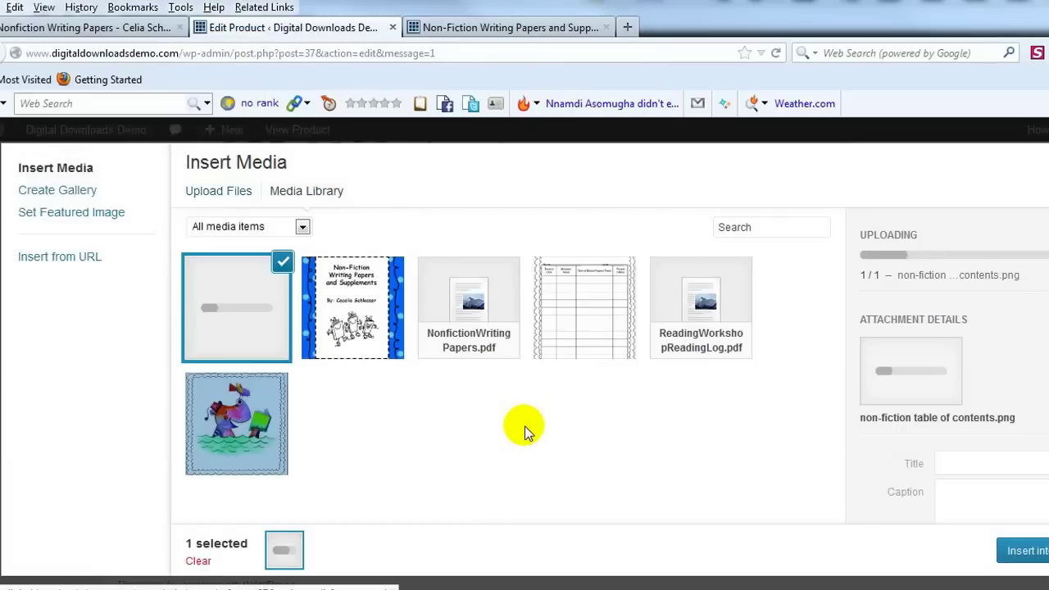
{"action": "left_click", "coordinate": [1029, 552]}
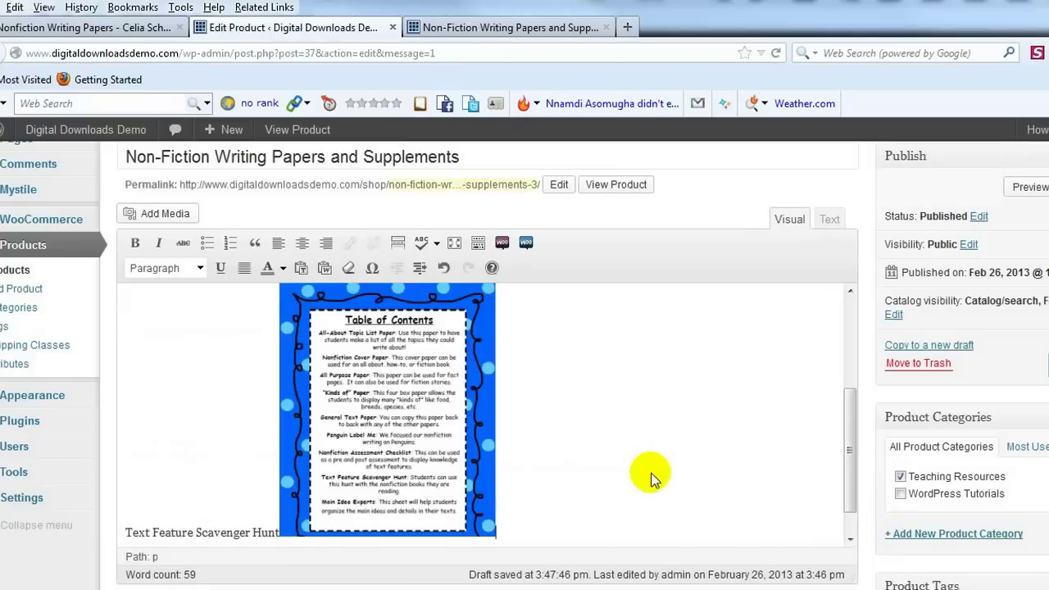
{"action": "scroll", "coordinate": [582, 412], "scroll_direction": "up", "scroll_amount": 2}
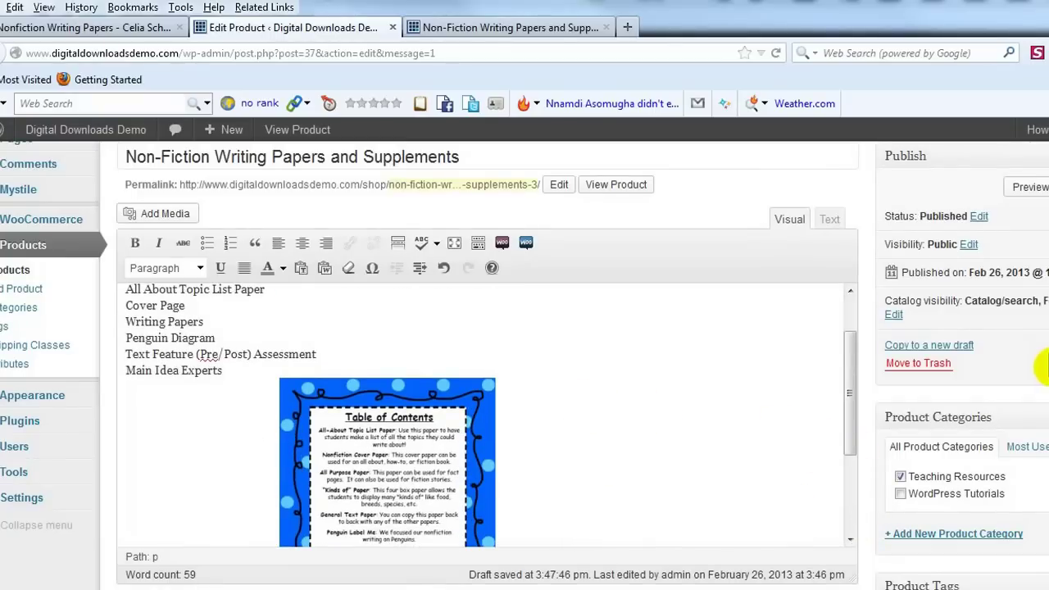
{"action": "scroll", "coordinate": [675, 468], "scroll_direction": "up", "scroll_amount": 3}
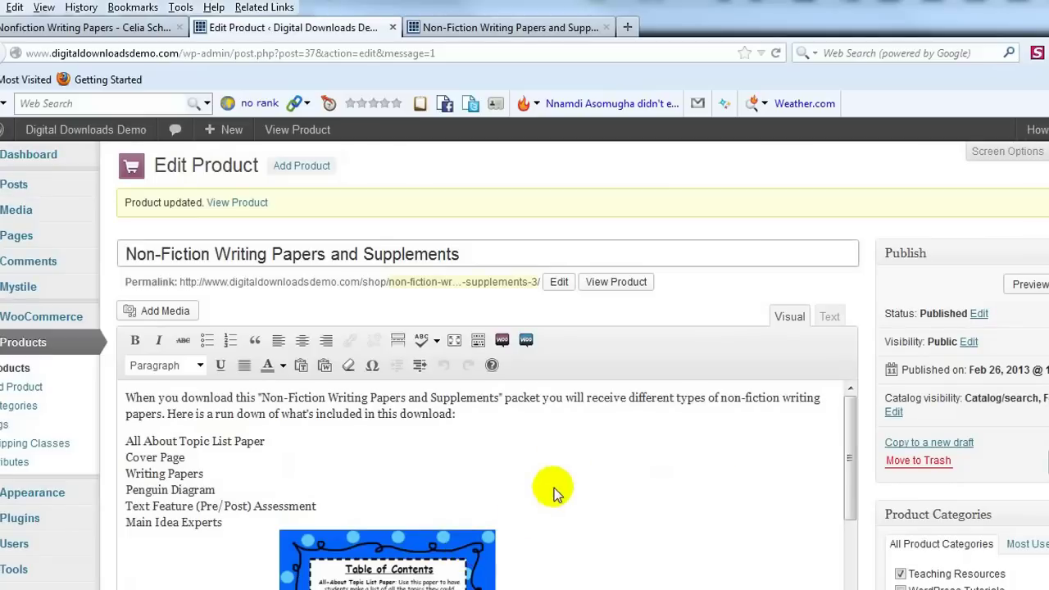
Step: Delete the table of contents image from the product description and update the product
{"action": "scroll", "coordinate": [865, 373], "scroll_direction": "down", "scroll_amount": 2}
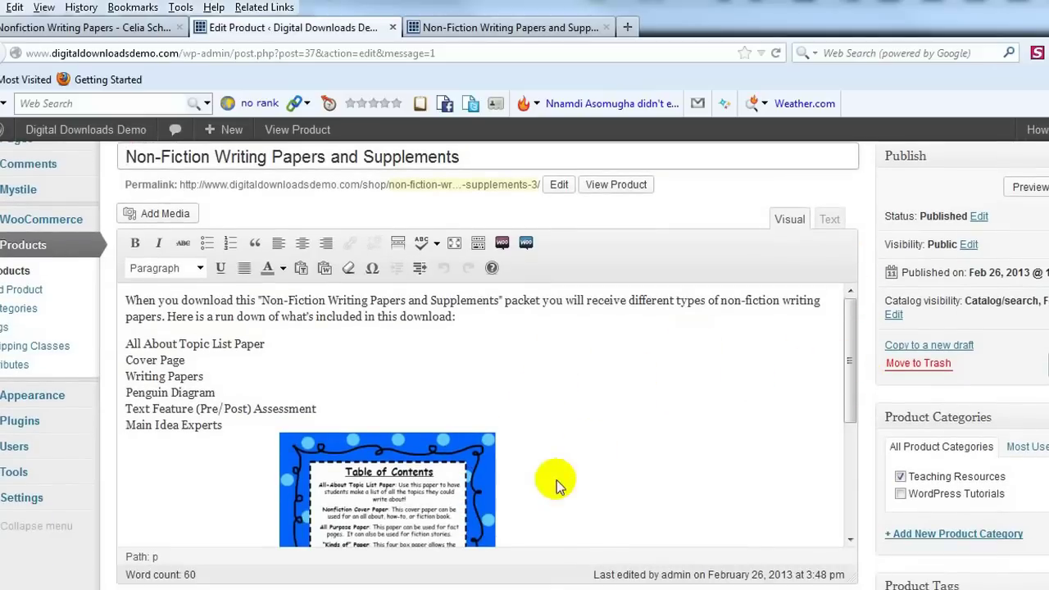
{"action": "left_click", "coordinate": [426, 483]}
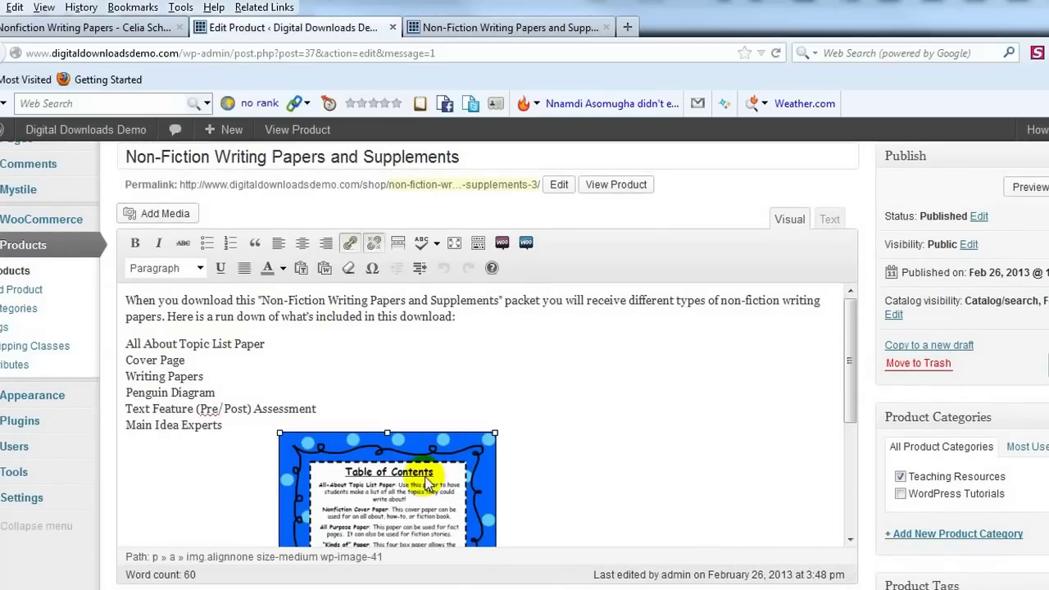
{"action": "left_click", "coordinate": [368, 487]}
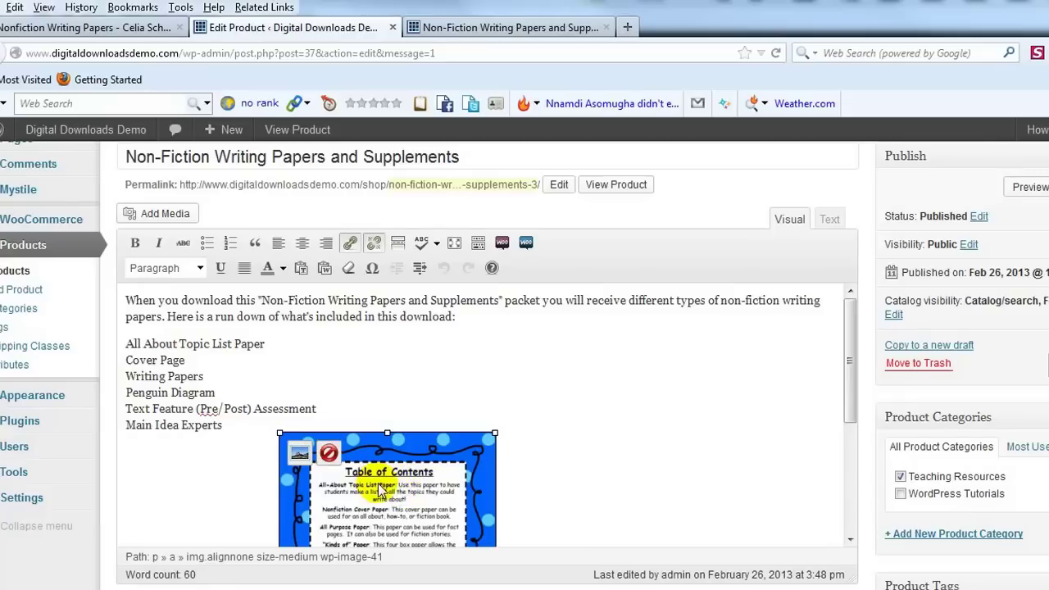
{"action": "left_click", "coordinate": [329, 456]}
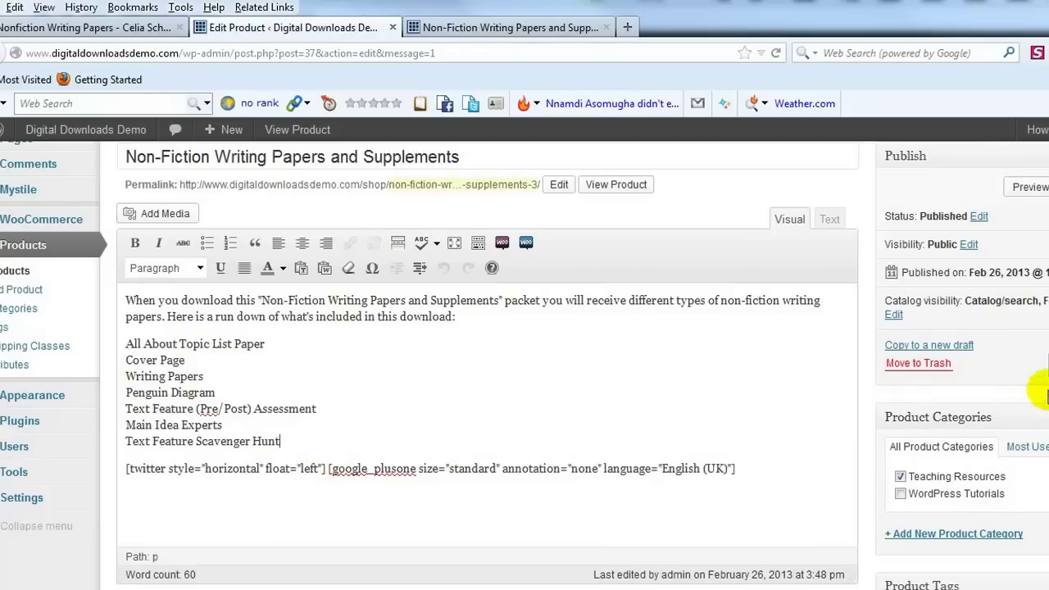
{"action": "left_click", "coordinate": [1037, 362]}
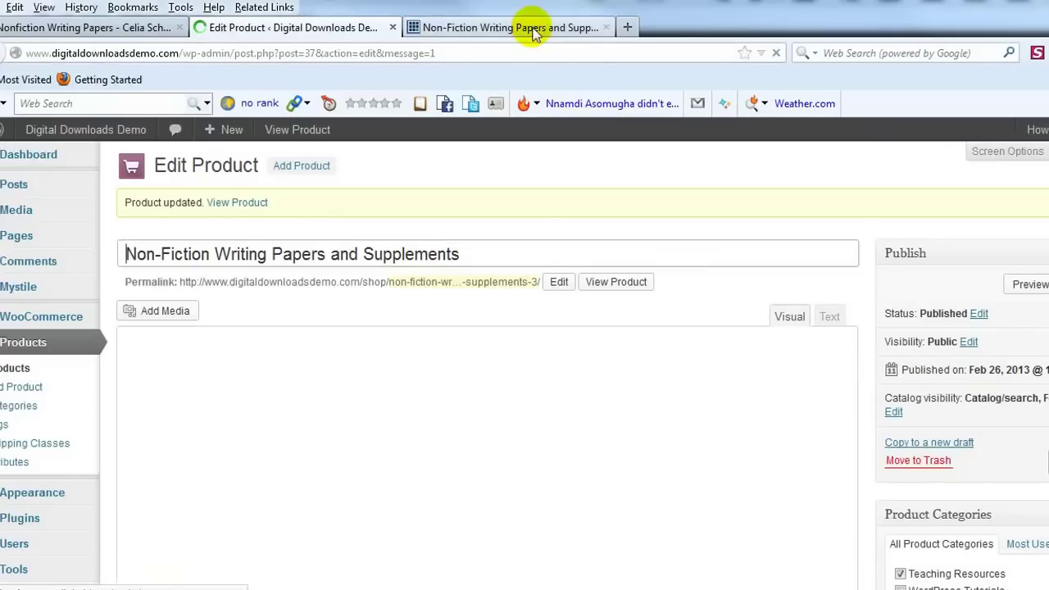
Step: Check the product's public page, viewing the table of contents thumbnail enlarged below the main image
{"action": "left_click", "coordinate": [530, 29]}
{"action": "scroll", "coordinate": [629, 350], "scroll_direction": "up", "scroll_amount": 2}
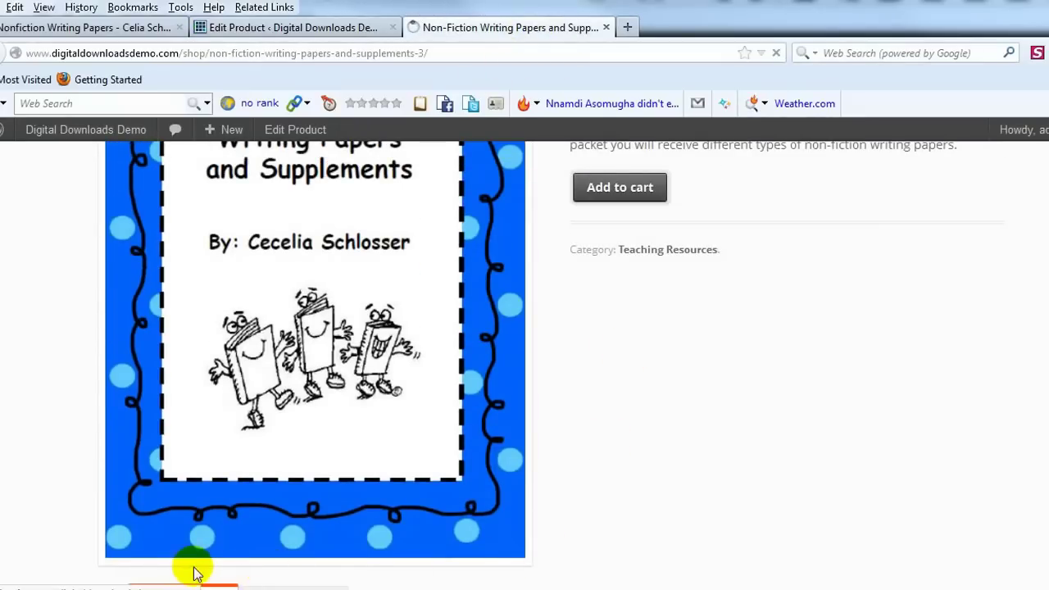
{"action": "scroll", "coordinate": [203, 573], "scroll_direction": "down", "scroll_amount": 2}
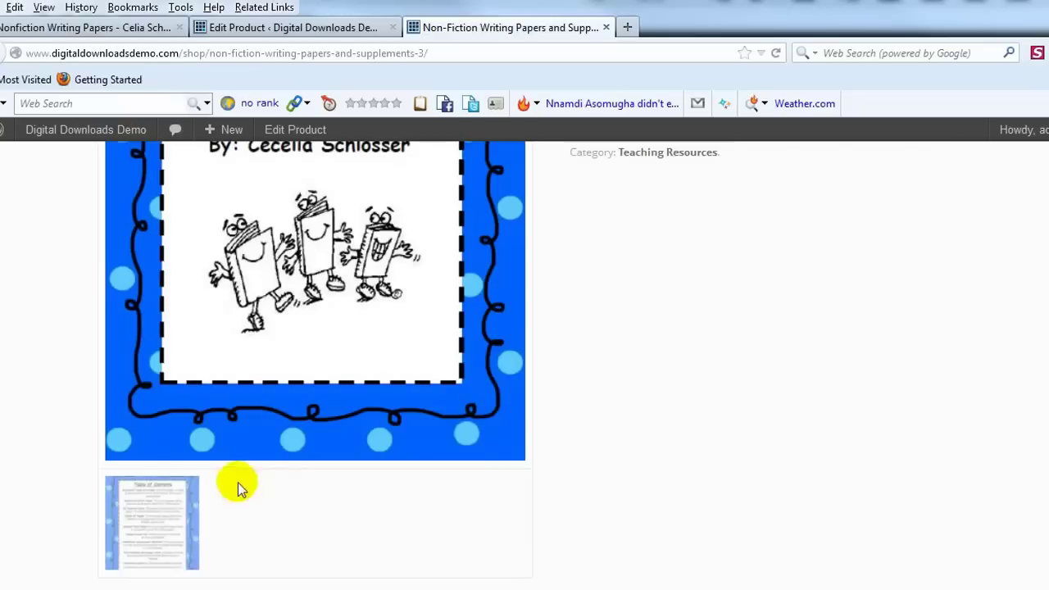
{"action": "left_click", "coordinate": [175, 529]}
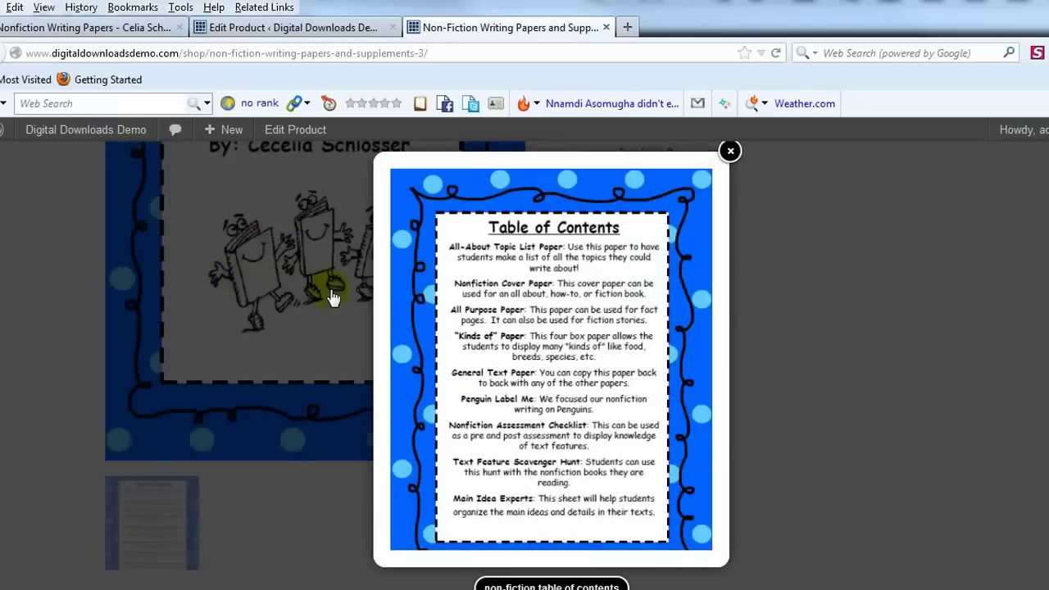
{"action": "left_click", "coordinate": [729, 153]}
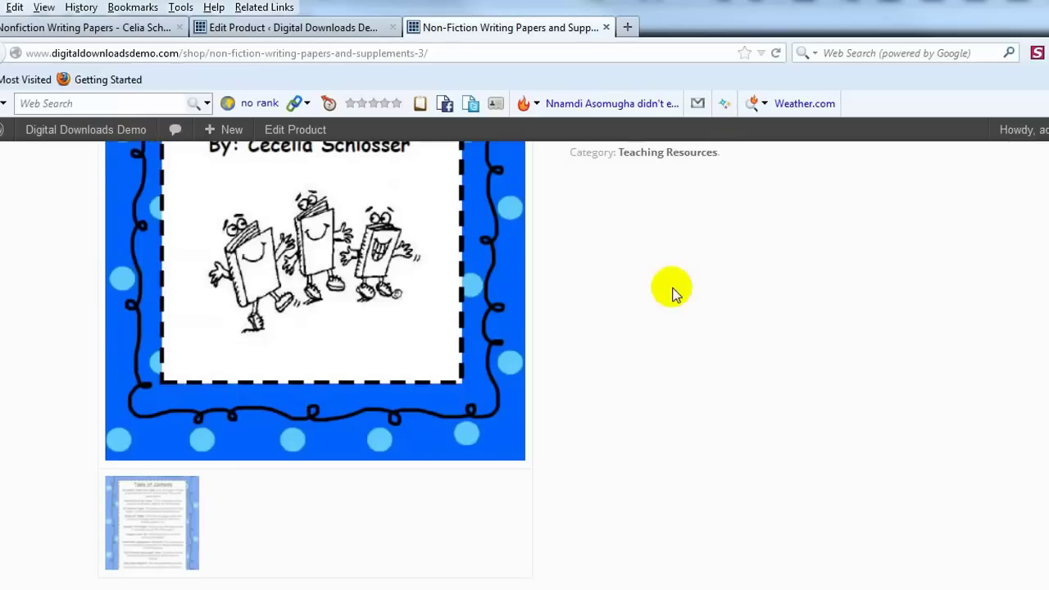
{"action": "scroll", "coordinate": [672, 291], "scroll_direction": "up", "scroll_amount": 4}
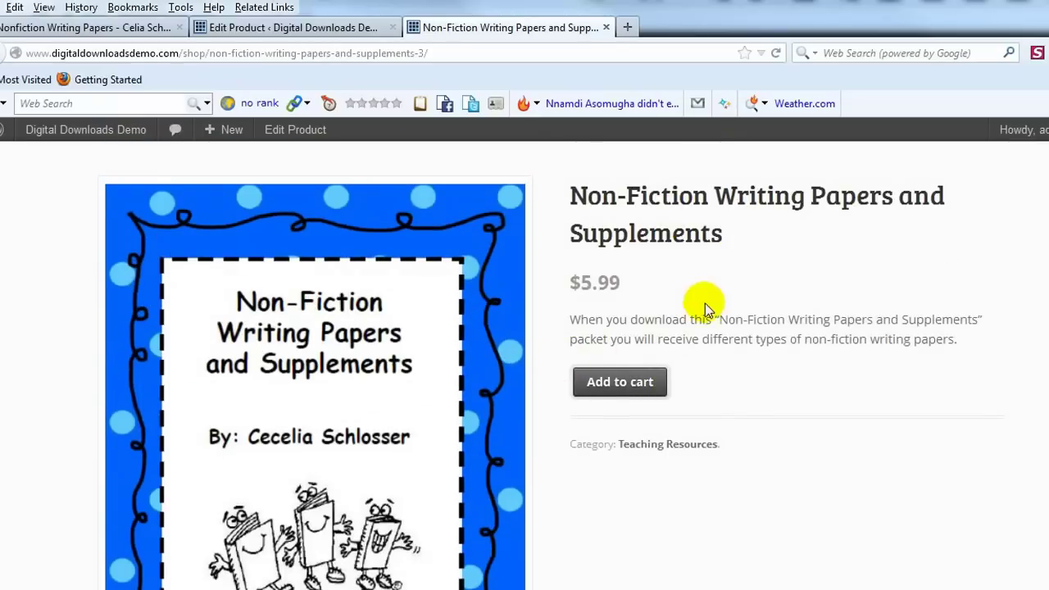
Step: Add Non-Fiction Writing Papers and Supplements to the cart and review the cart page's contents and sidebar
{"action": "scroll", "coordinate": [608, 340], "scroll_direction": "up", "scroll_amount": 5}
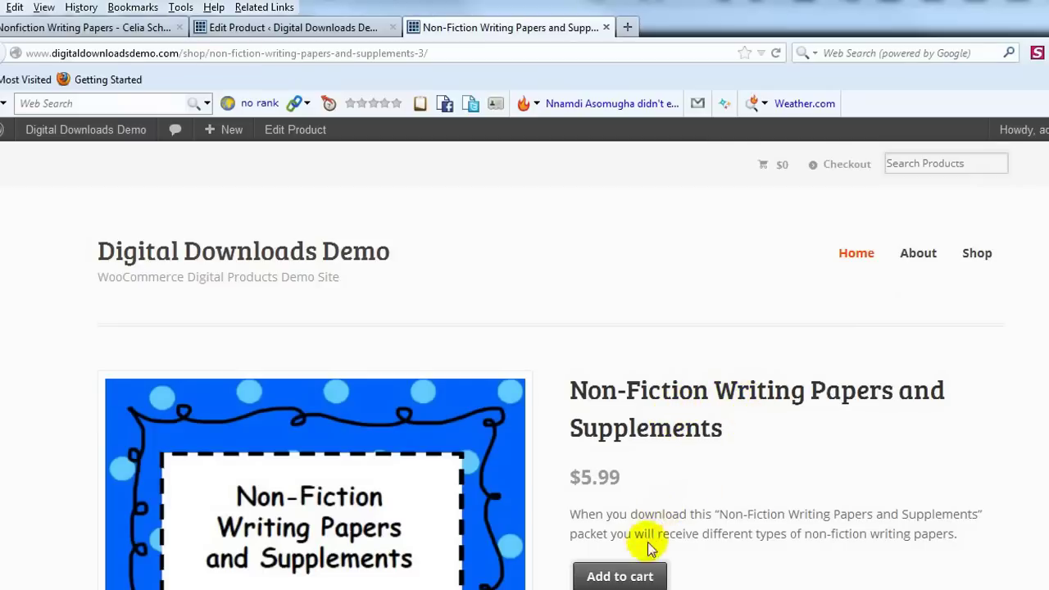
{"action": "left_click", "coordinate": [645, 578]}
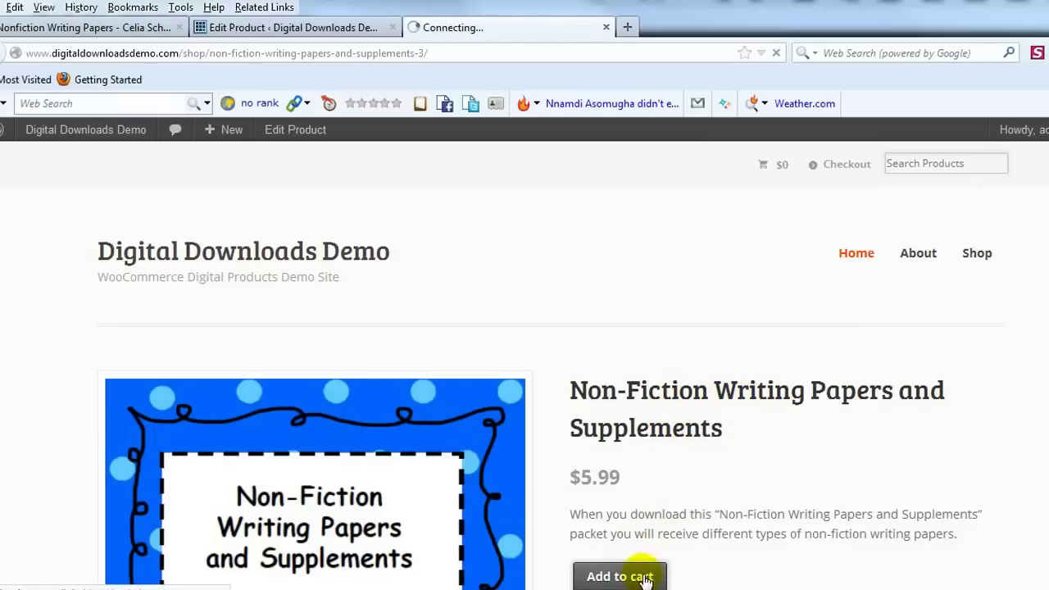
{"action": "left_click", "coordinate": [946, 394]}
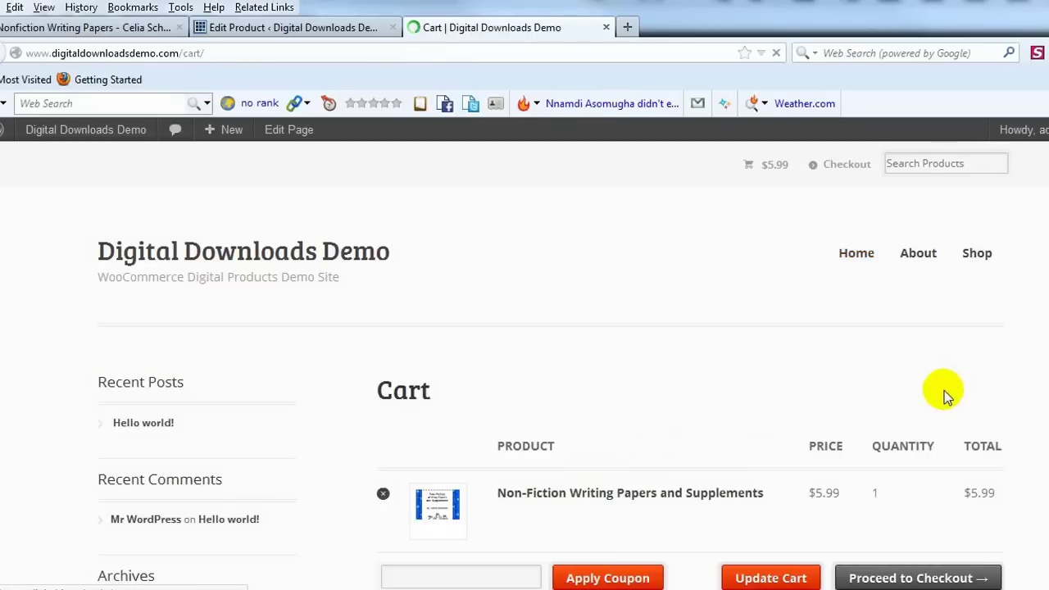
{"action": "scroll", "coordinate": [732, 336], "scroll_direction": "down", "scroll_amount": 3}
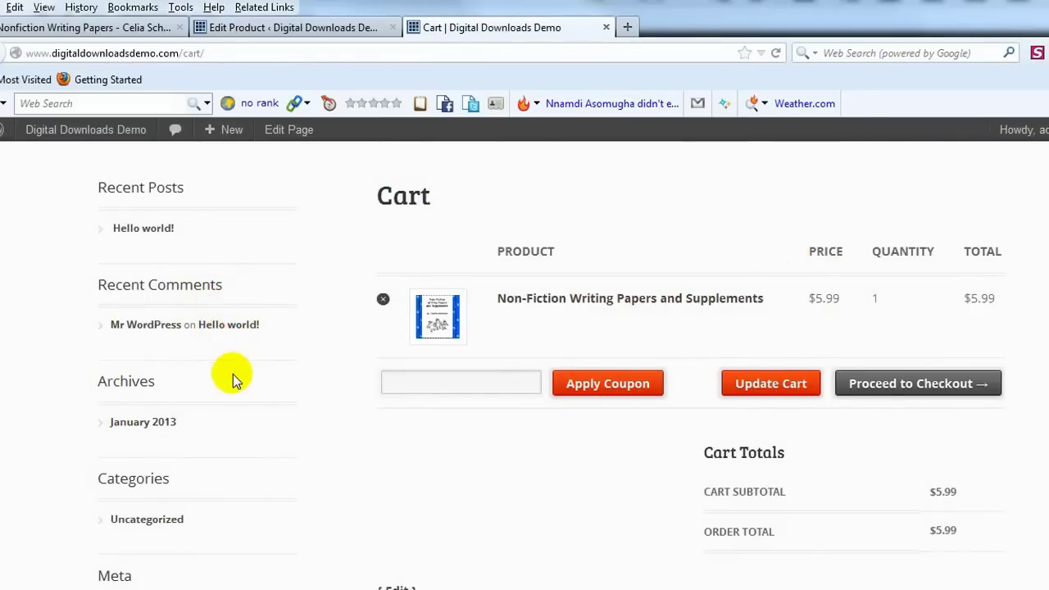
Step: Proceed to checkout from the cart and look over the billing form and sidebar layout
{"action": "left_click", "coordinate": [906, 392]}
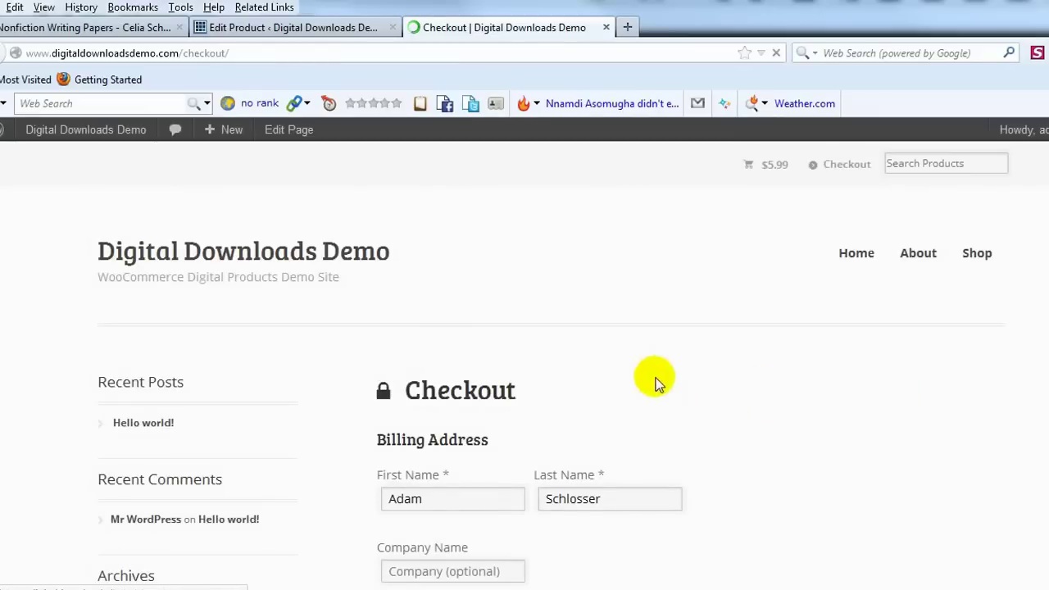
{"action": "scroll", "coordinate": [629, 377], "scroll_direction": "down", "scroll_amount": 3}
{"action": "scroll", "coordinate": [186, 358], "scroll_direction": "down", "scroll_amount": 12}
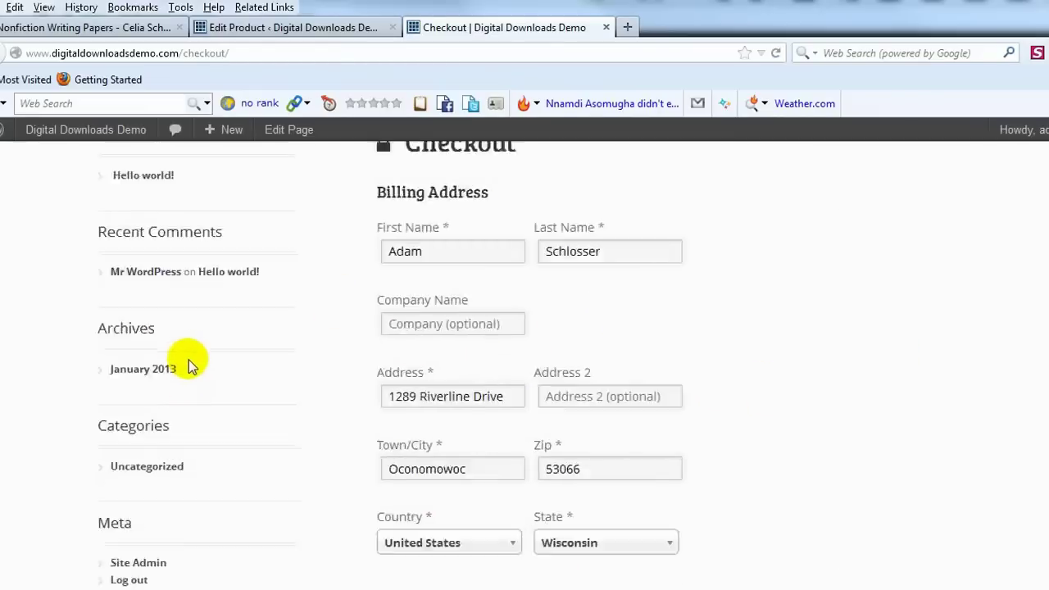
{"action": "scroll", "coordinate": [166, 360], "scroll_direction": "up", "scroll_amount": 5}
{"action": "scroll", "coordinate": [167, 361], "scroll_direction": "up", "scroll_amount": 9}
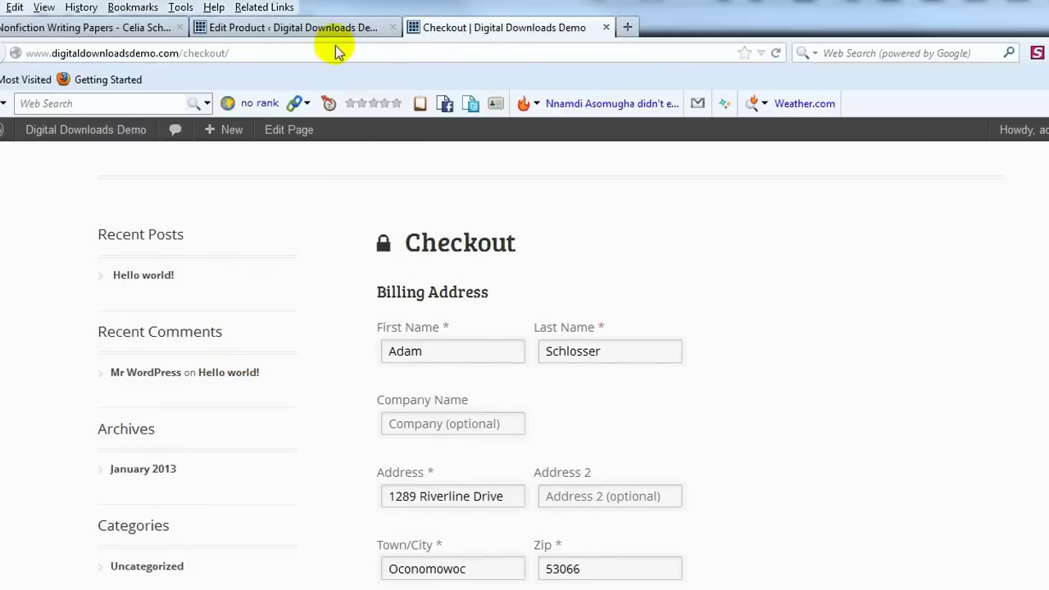
Step: Return to the product editor and open the site's list of pages in a new browser tab
{"action": "left_click", "coordinate": [347, 28]}
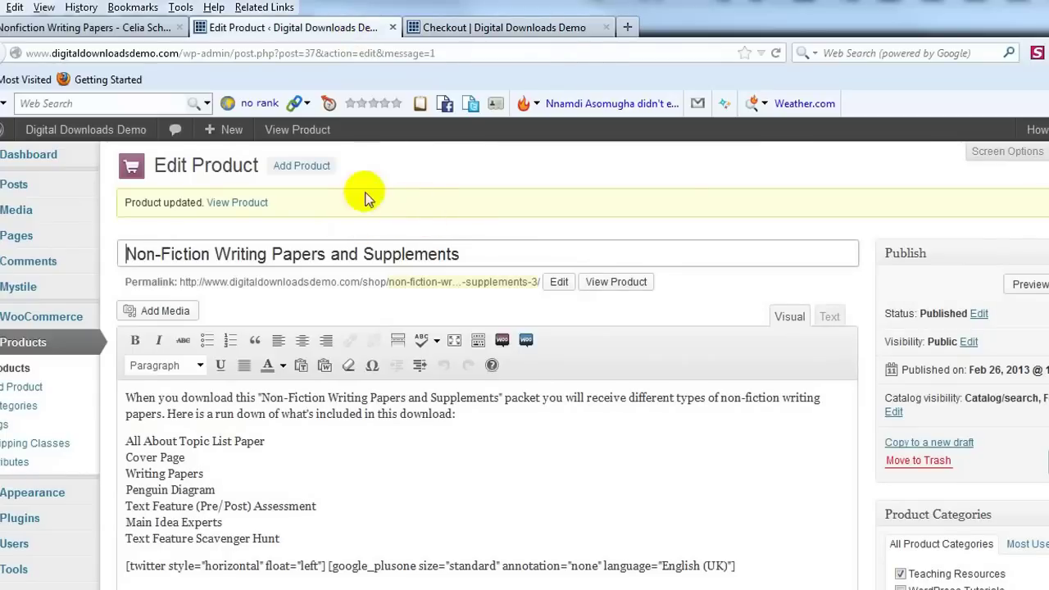
{"action": "mouse_move", "coordinate": [65, 203]}
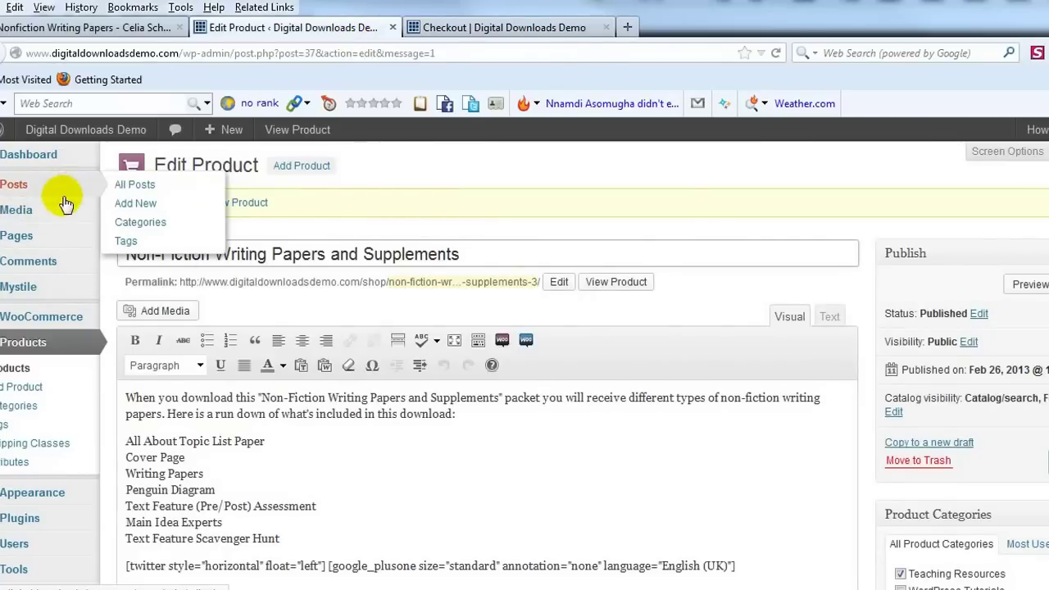
{"action": "mouse_move", "coordinate": [97, 235]}
{"action": "right_click", "coordinate": [136, 234]}
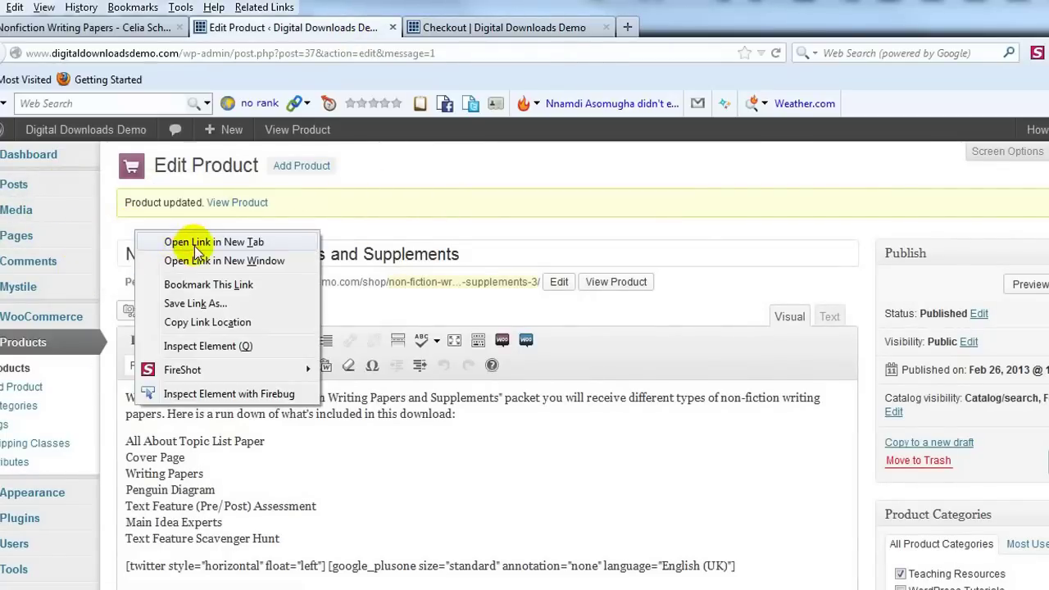
{"action": "left_click", "coordinate": [196, 243]}
{"action": "left_click", "coordinate": [481, 27]}
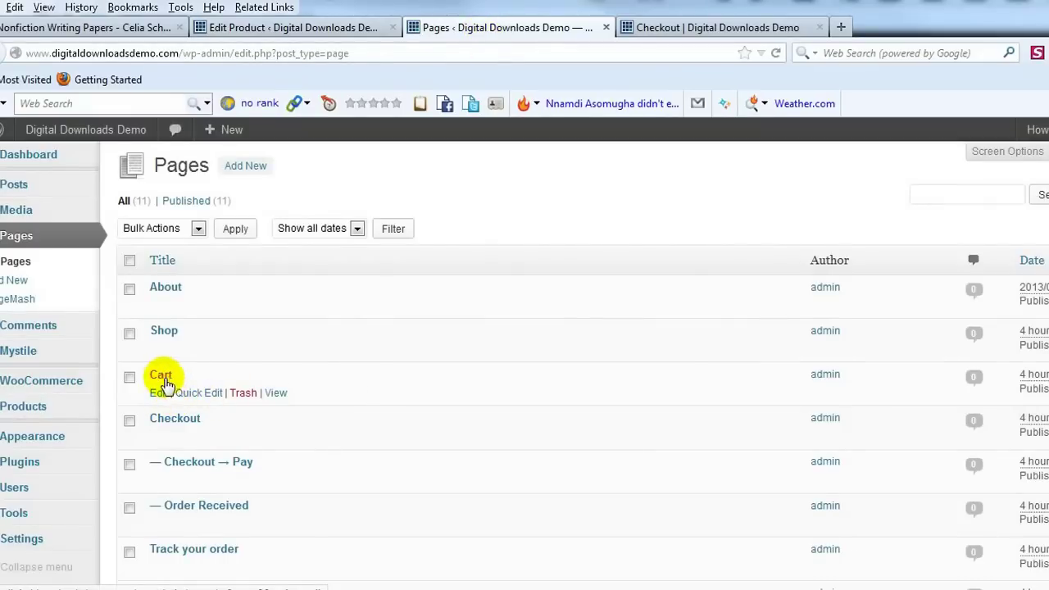
Step: Open the Cart page for editing in a new browser tab, set its template to Full Width, and update it
{"action": "right_click", "coordinate": [160, 395]}
{"action": "left_click", "coordinate": [201, 402]}
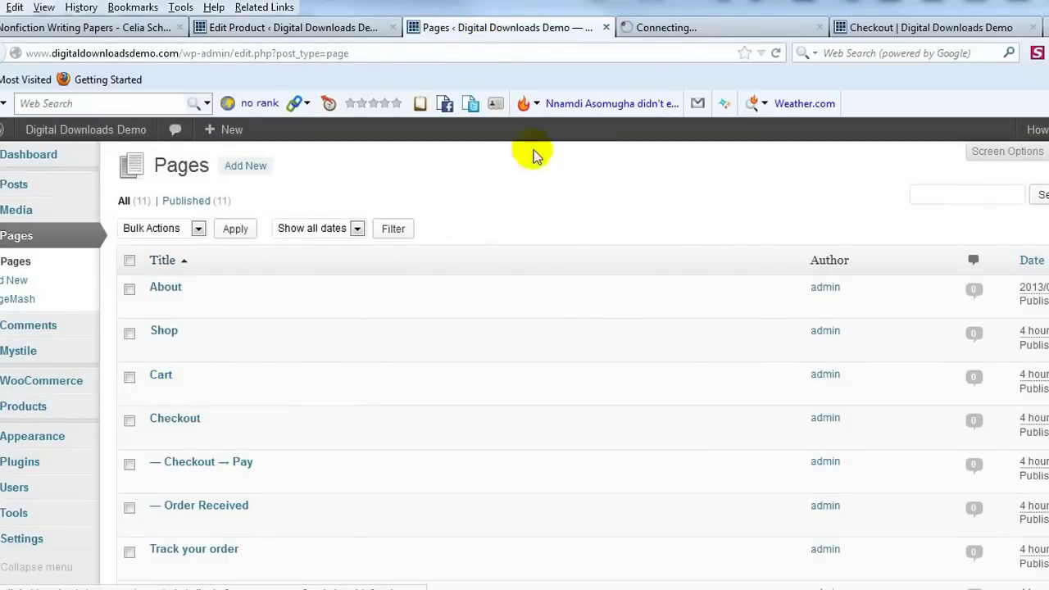
{"action": "left_click", "coordinate": [676, 28]}
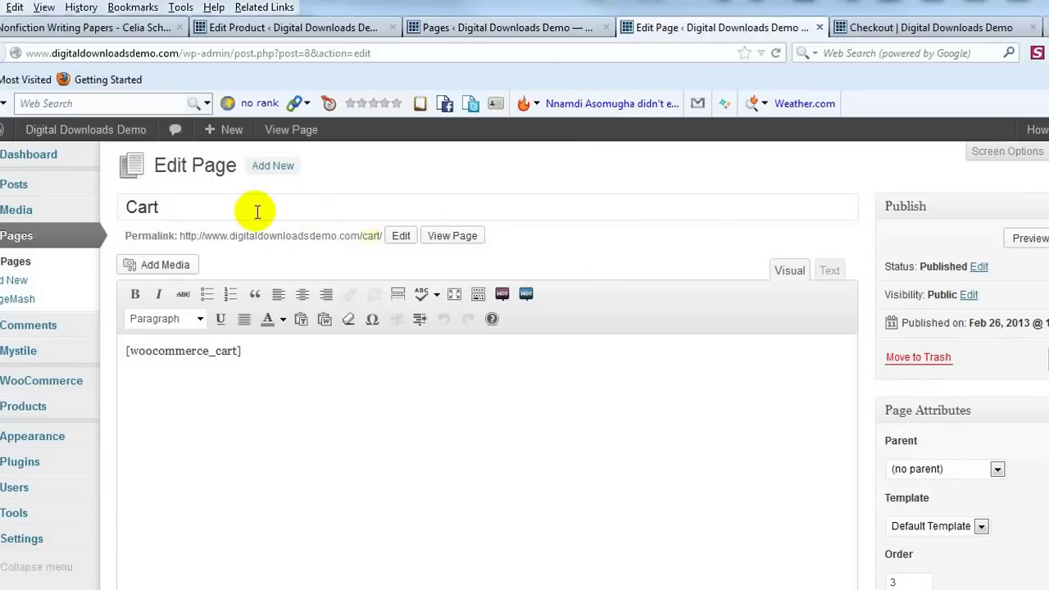
{"action": "left_click", "coordinate": [945, 527]}
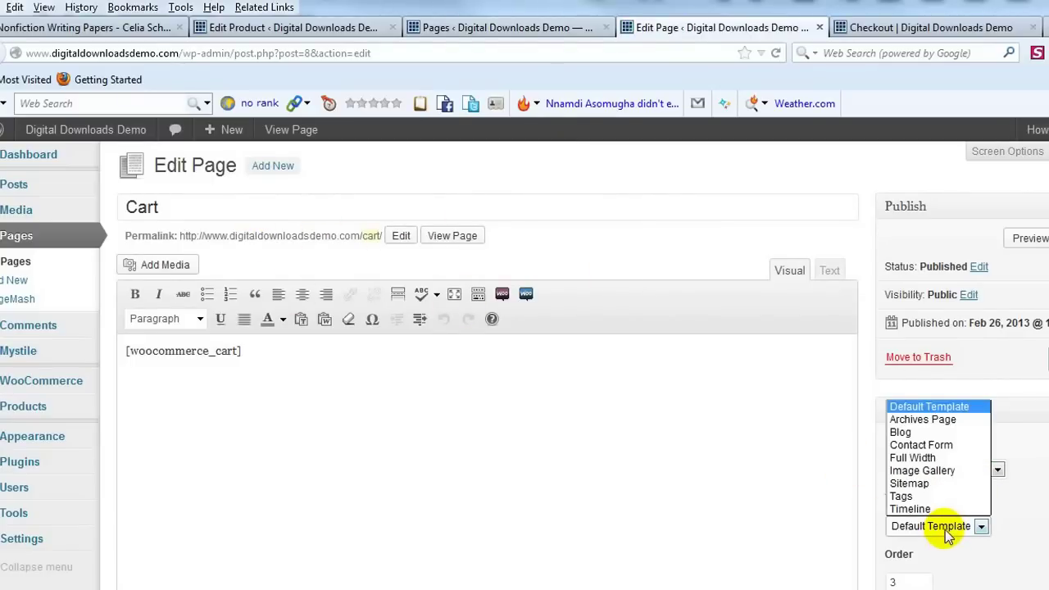
{"action": "left_click", "coordinate": [926, 458]}
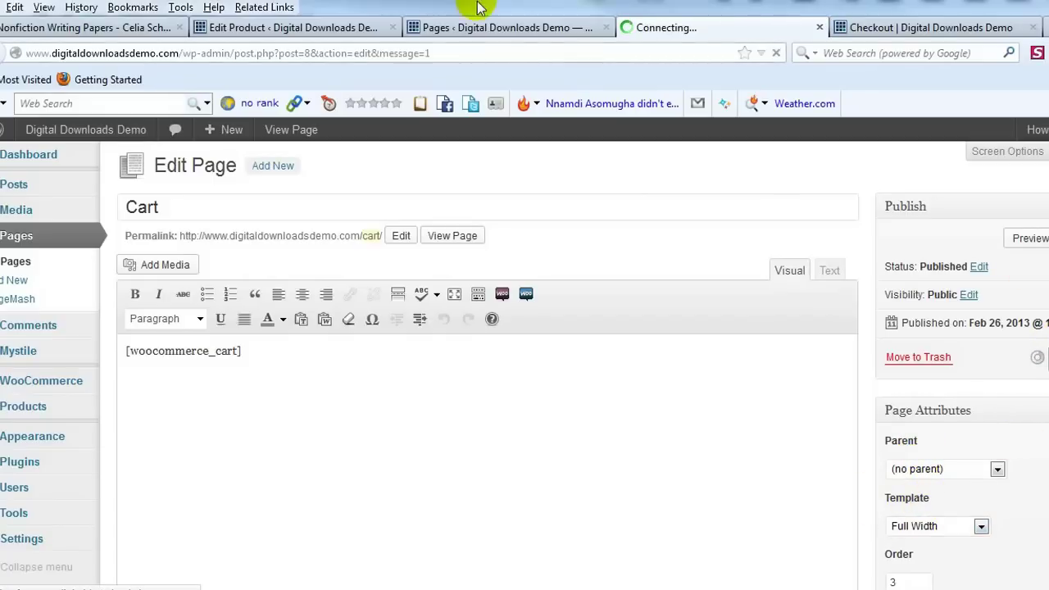
Step: Open the Checkout page for editing from the pages list, set its template to Full Width, and update it
{"action": "left_click", "coordinate": [508, 26]}
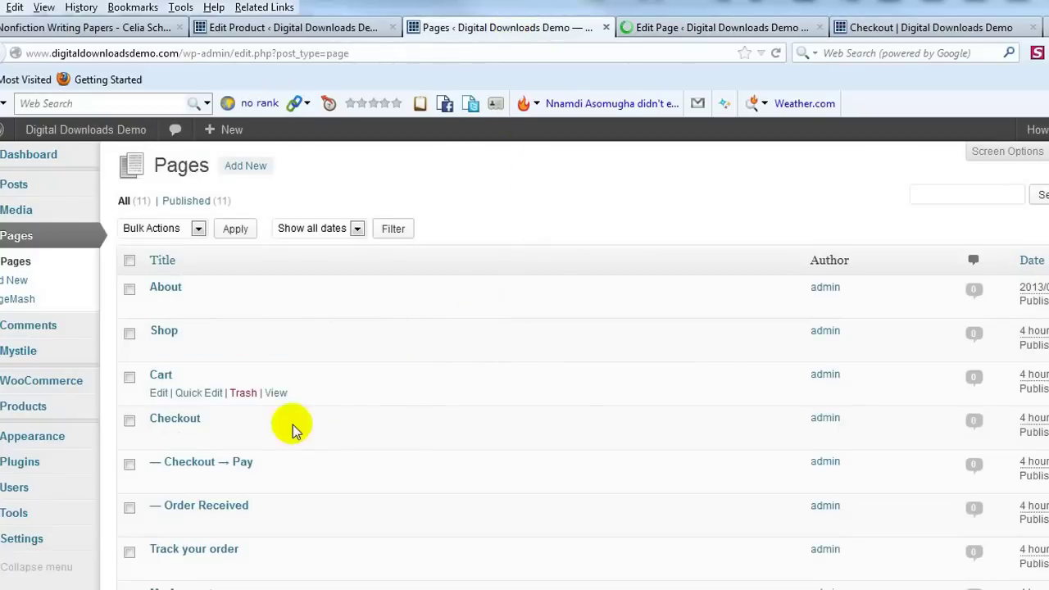
{"action": "mouse_move", "coordinate": [210, 437]}
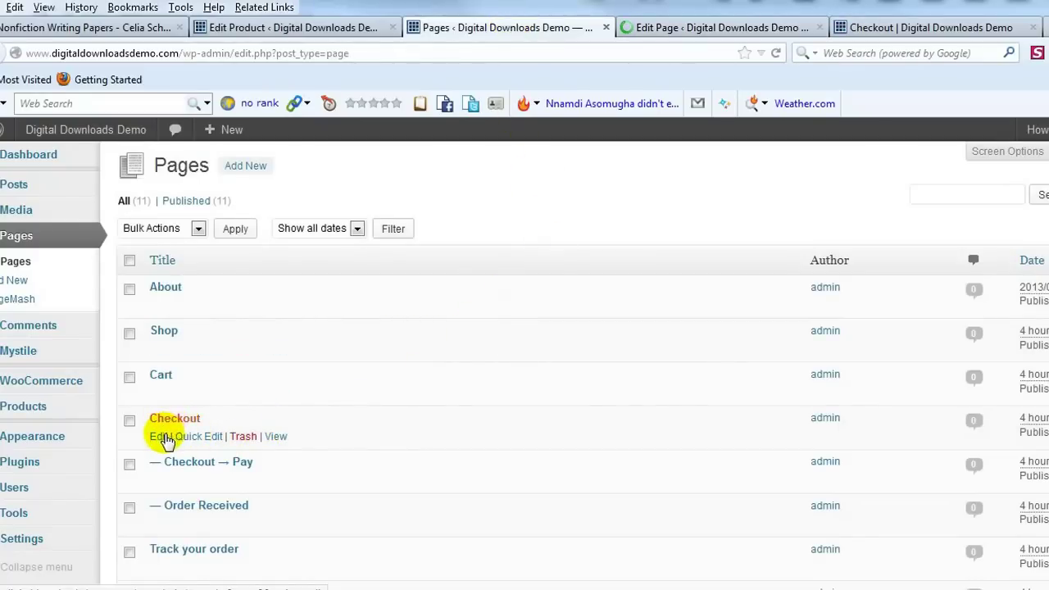
{"action": "right_click", "coordinate": [164, 438]}
{"action": "left_click", "coordinate": [252, 444]}
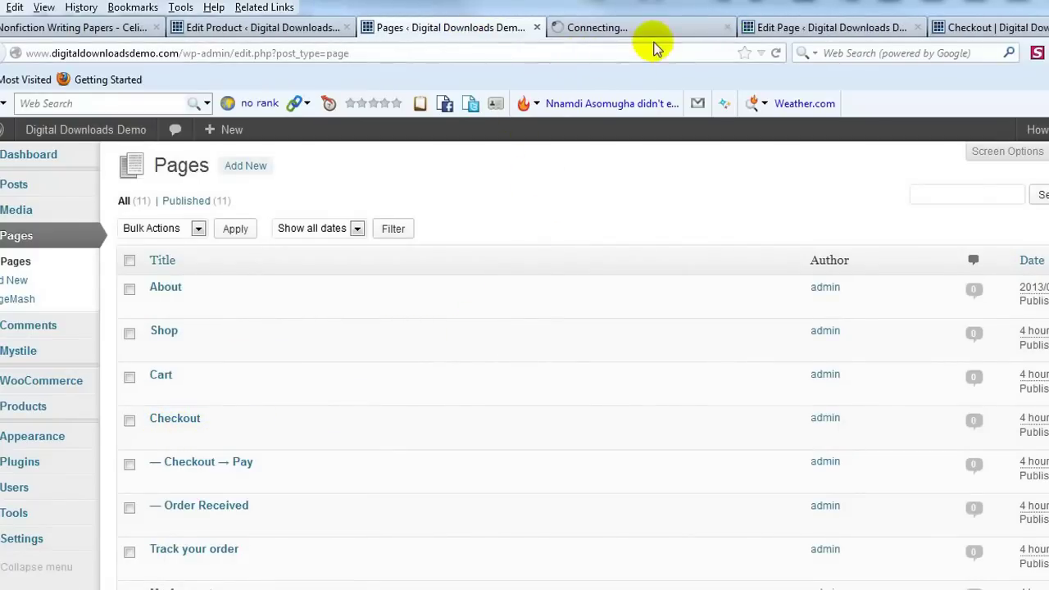
{"action": "left_click", "coordinate": [681, 32]}
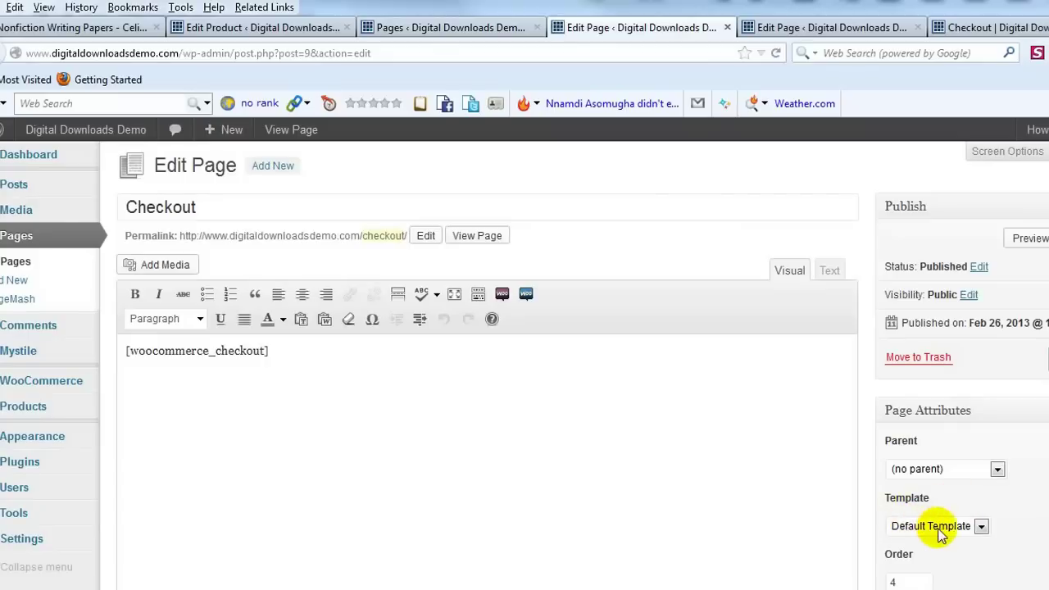
{"action": "left_click", "coordinate": [941, 533]}
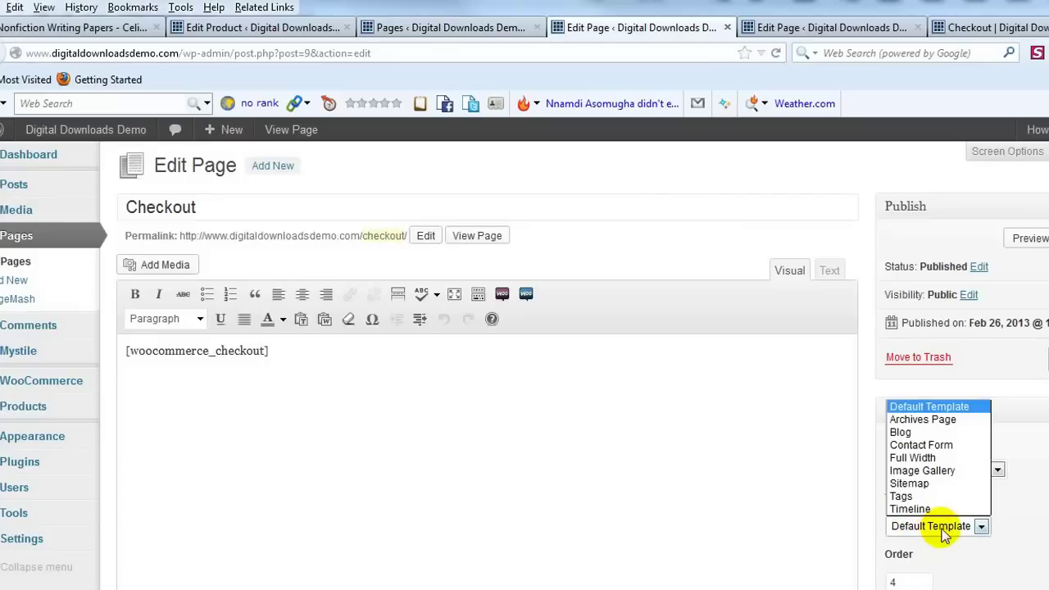
{"action": "left_click", "coordinate": [927, 459]}
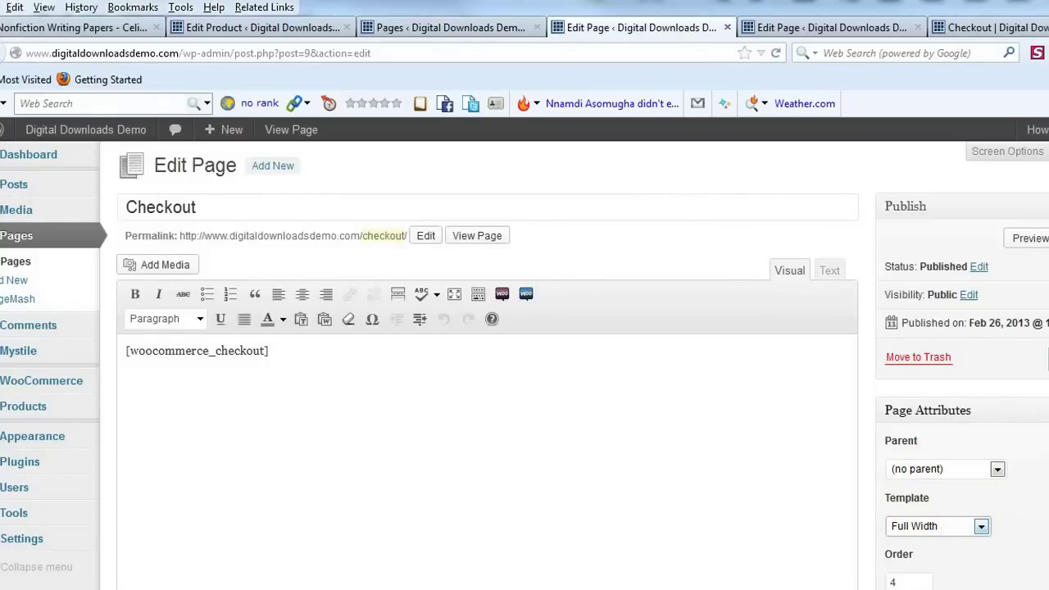
{"action": "left_click", "coordinate": [1036, 357]}
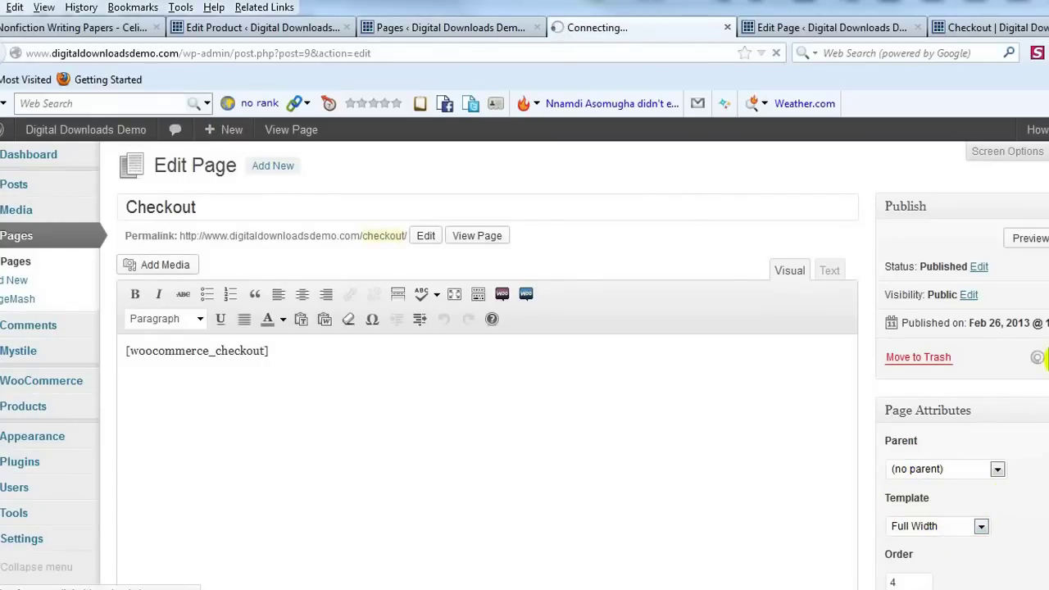
Step: Check the public checkout page's layout, including the billing form, order summary and PayPal payment option
{"action": "key", "text": "ctrl+Tab"}
{"action": "key", "text": "ctrl+Tab"}
{"action": "scroll", "coordinate": [884, 371], "scroll_direction": "down", "scroll_amount": 2}
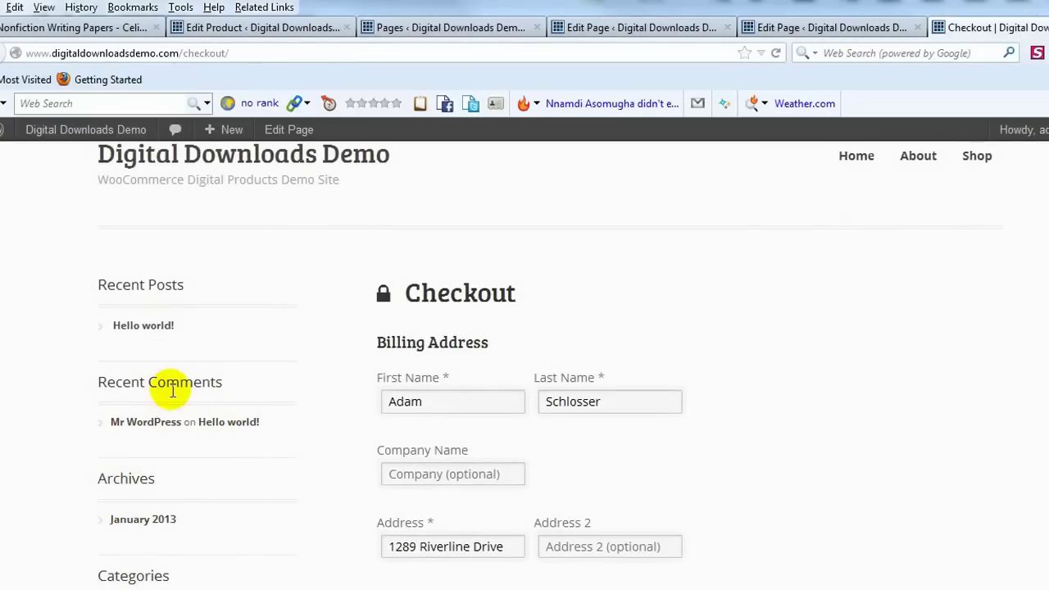
{"action": "scroll", "coordinate": [452, 312], "scroll_direction": "up", "scroll_amount": 2}
{"action": "scroll", "coordinate": [260, 325], "scroll_direction": "down", "scroll_amount": 20}
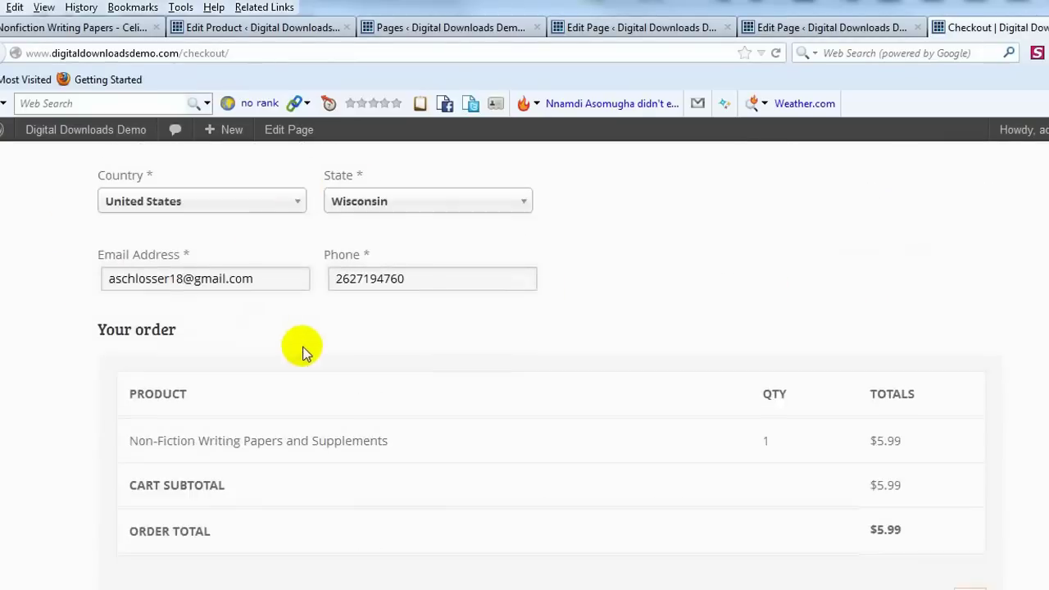
{"action": "scroll", "coordinate": [328, 358], "scroll_direction": "up", "scroll_amount": 4}
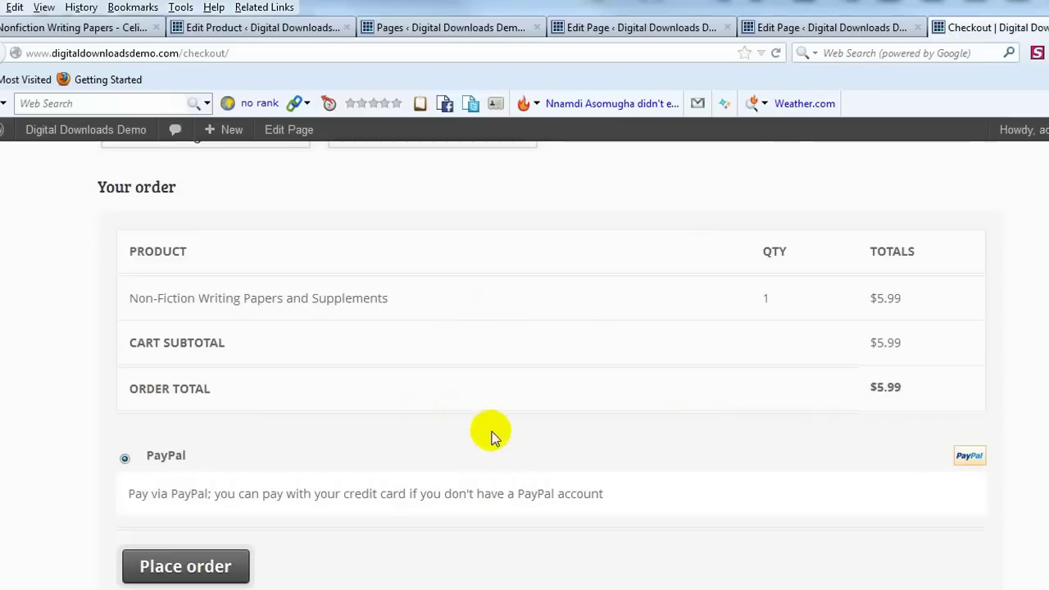
{"action": "scroll", "coordinate": [492, 431], "scroll_direction": "up", "scroll_amount": 5}
{"action": "scroll", "coordinate": [538, 429], "scroll_direction": "up", "scroll_amount": 2}
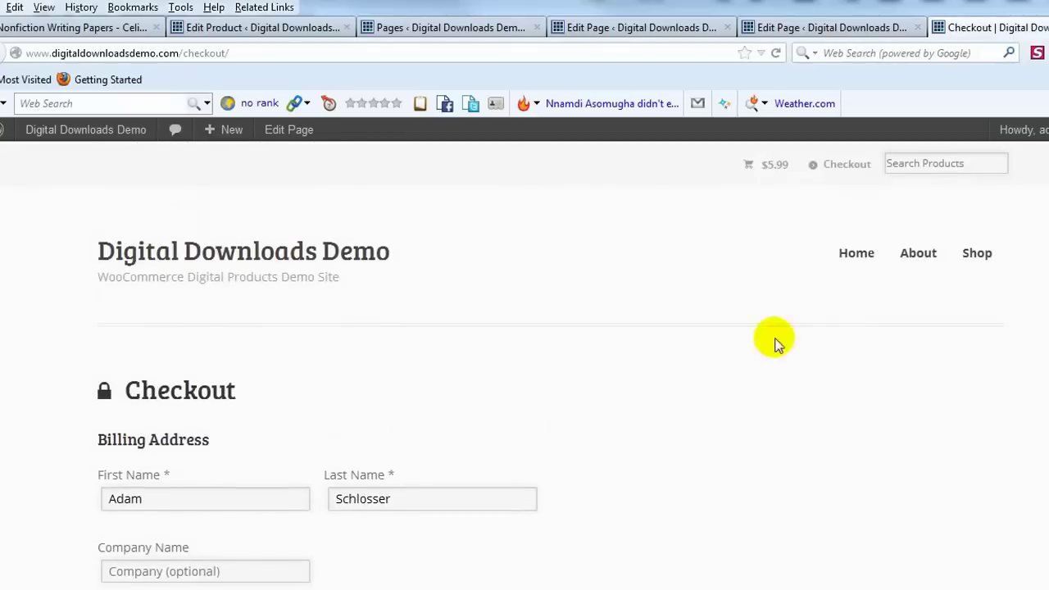